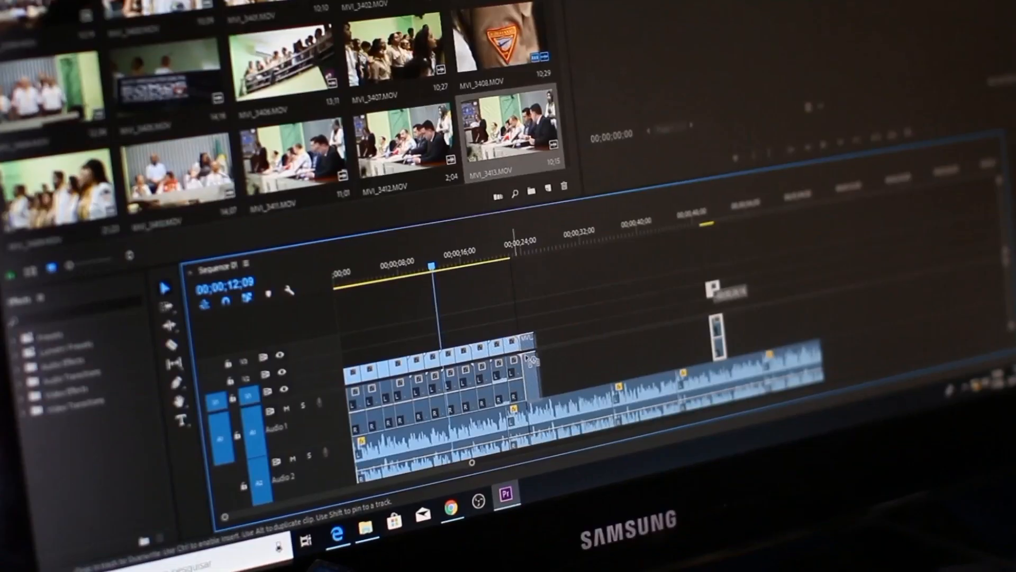
drag(528, 358, 529, 359)
drag(433, 266, 504, 279)
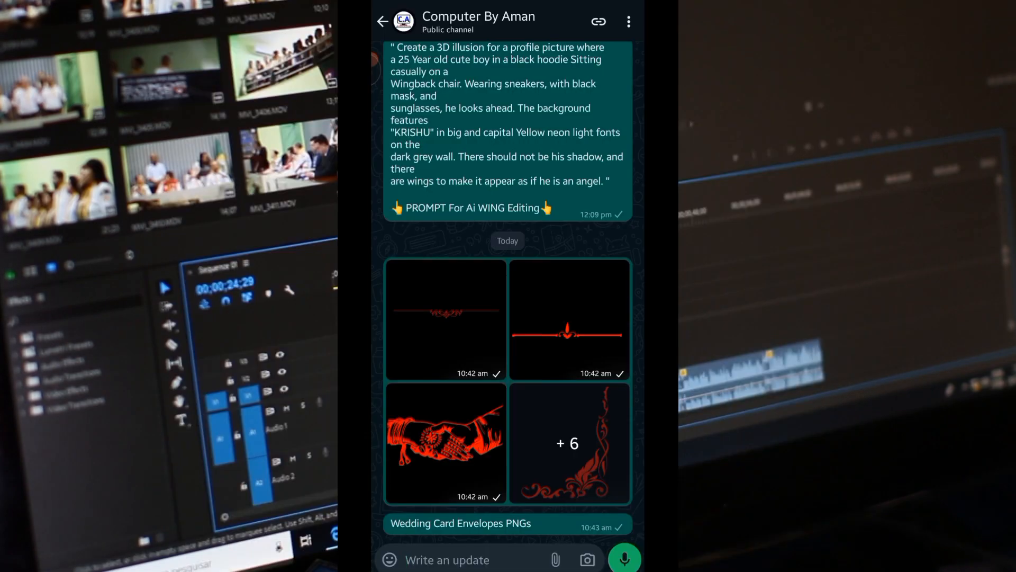
scroll(508, 291, up, 3)
scroll(508, 291, down, 3)
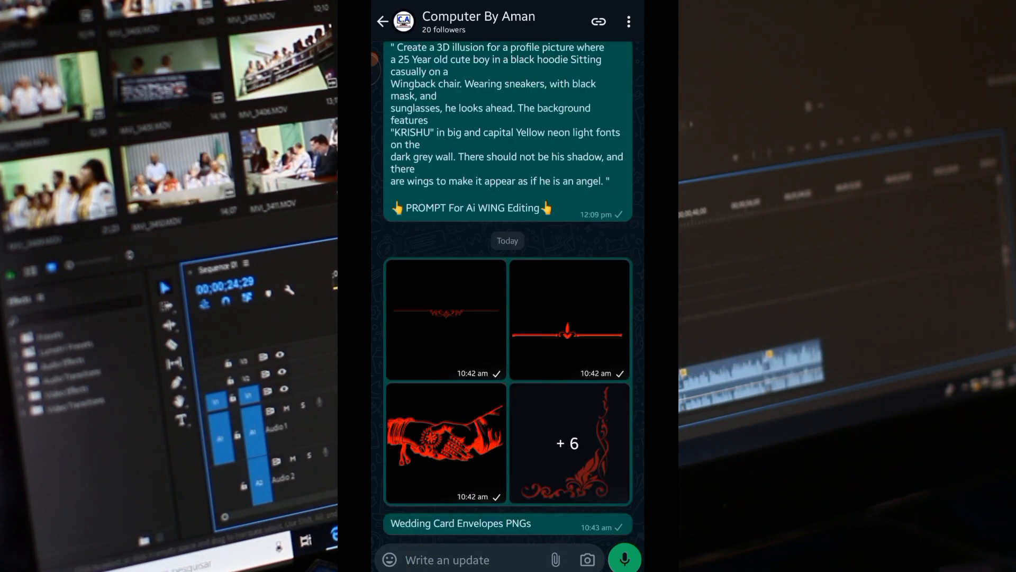
click(447, 319)
scroll(508, 291, down, 10)
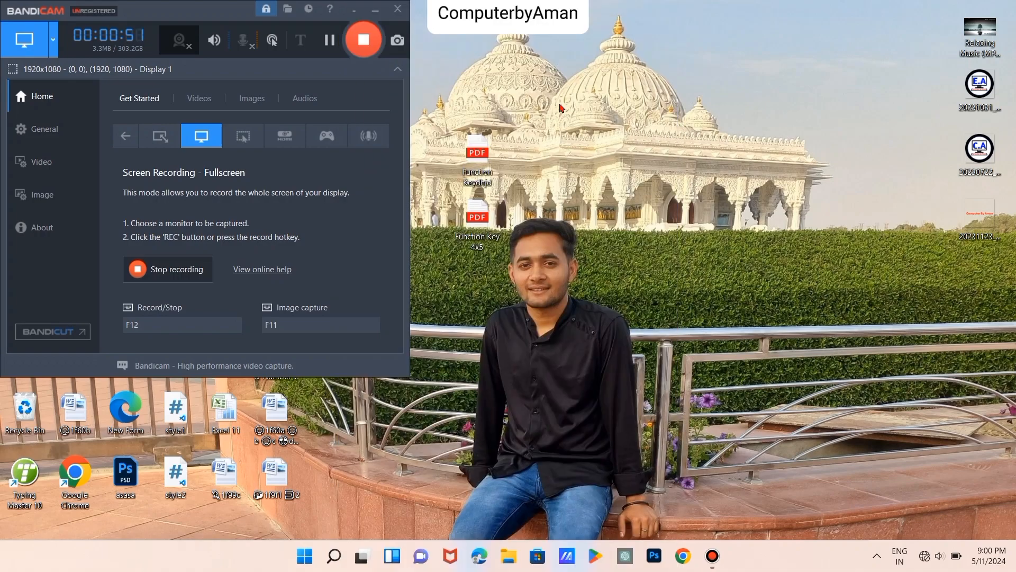
Step: Minimize the screen recorder and open Microsoft Office Word 2007 with a blank document in view
click(375, 10)
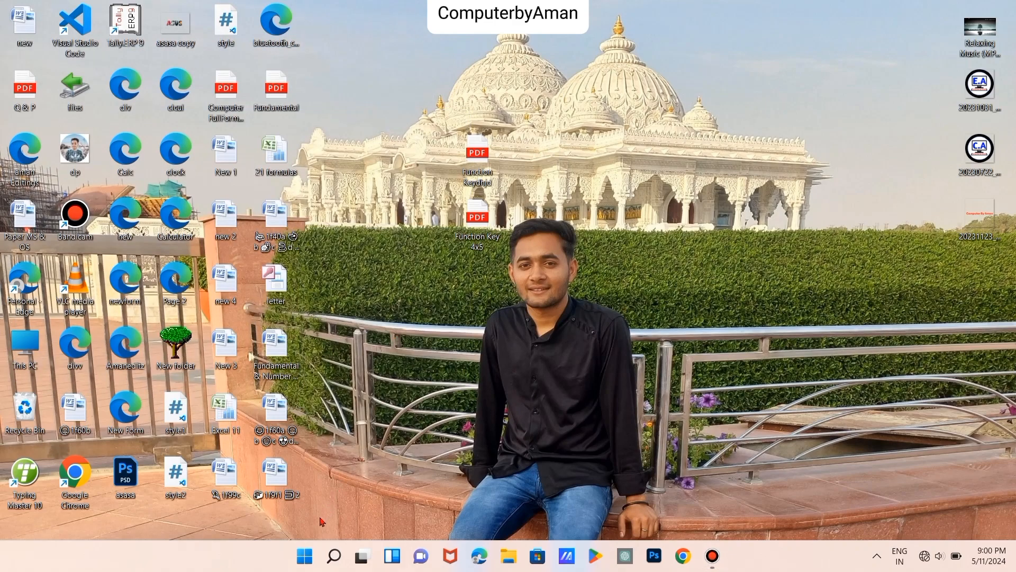
click(305, 555)
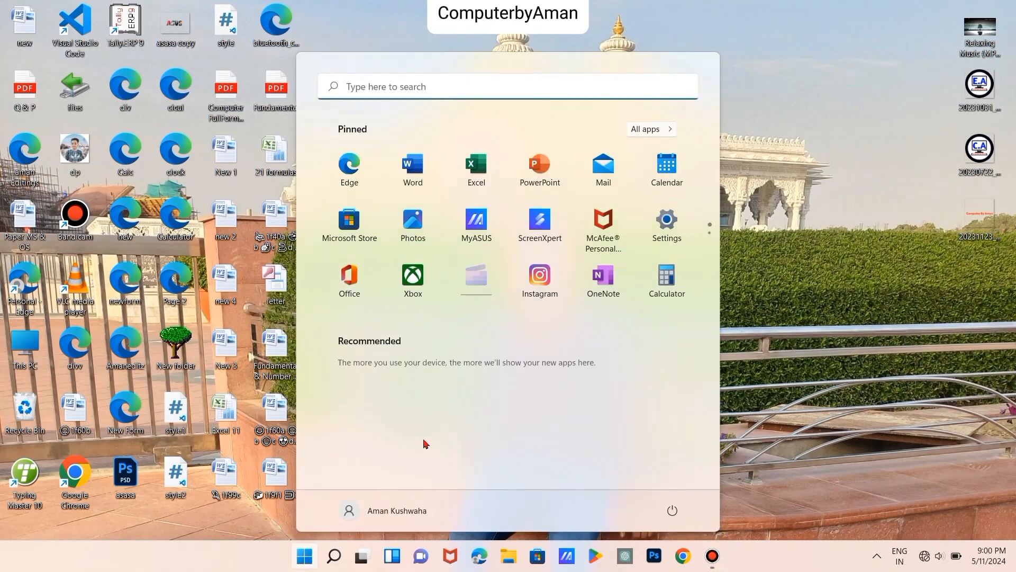
click(454, 89)
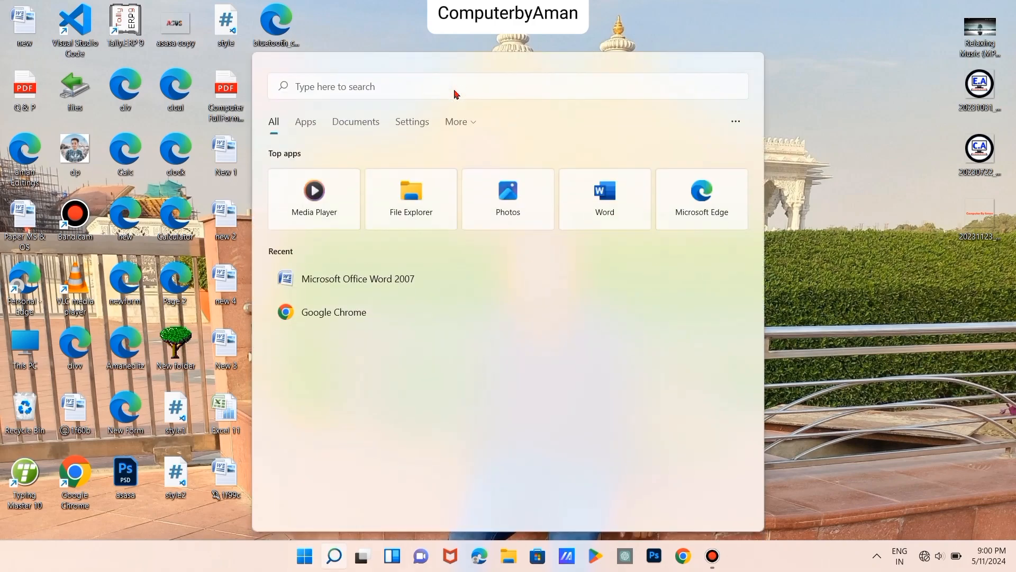
click(370, 279)
scroll(512, 304, down, 14)
scroll(512, 303, up, 10)
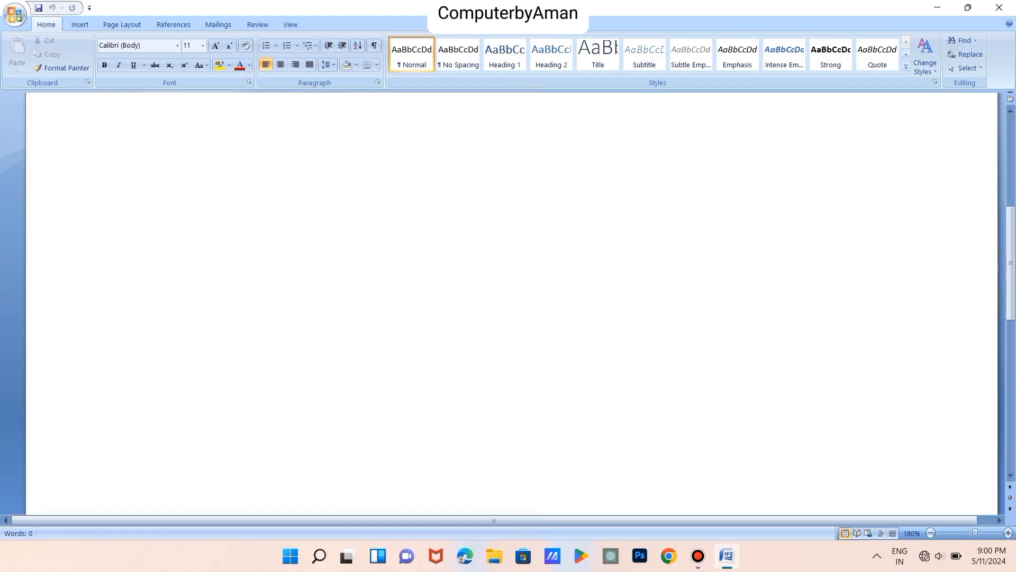
scroll(512, 303, up, 4)
scroll(512, 303, down, 1)
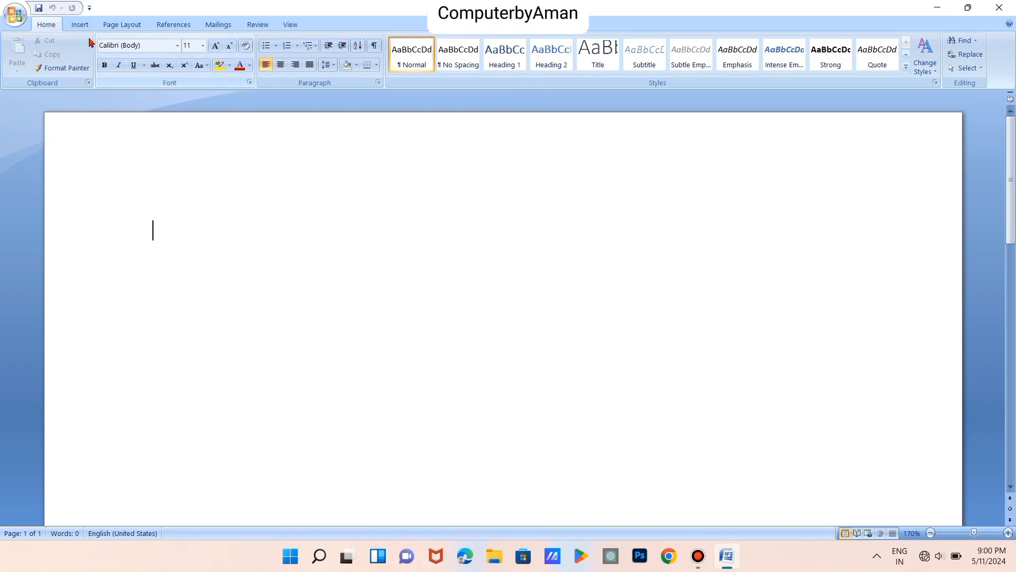
Step: Change the page orientation of the blank document to landscape
click(121, 26)
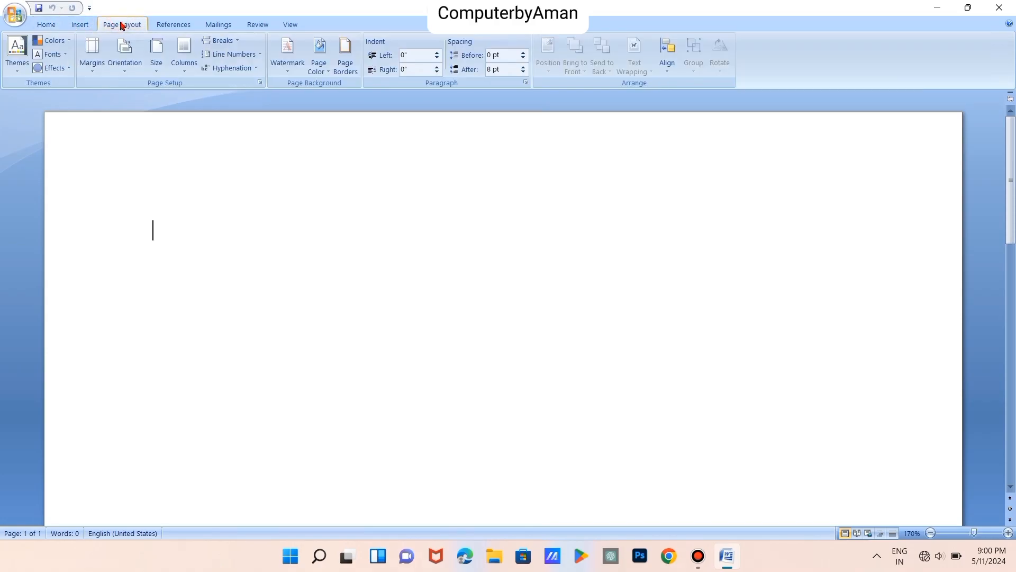
click(126, 55)
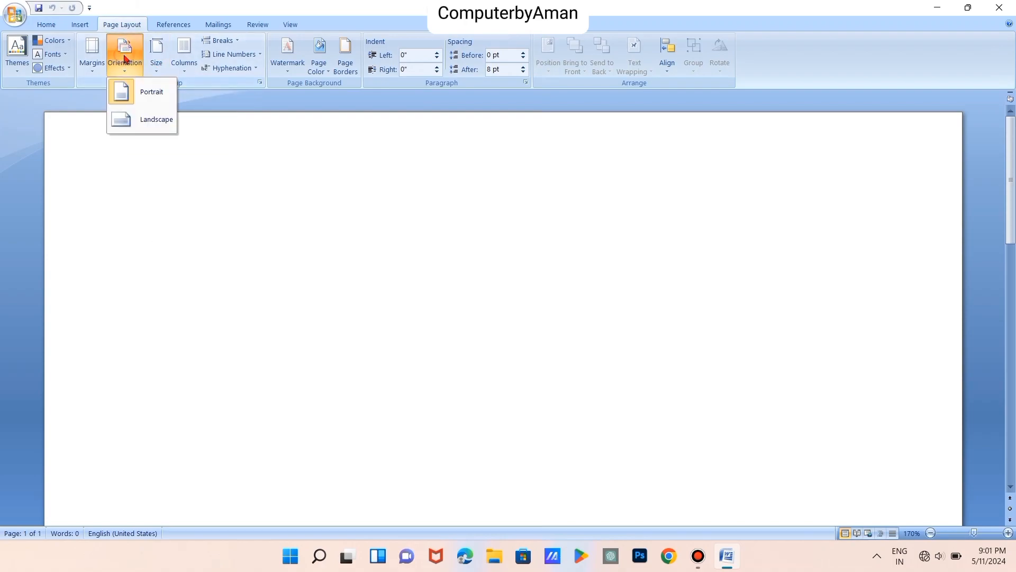
click(153, 130)
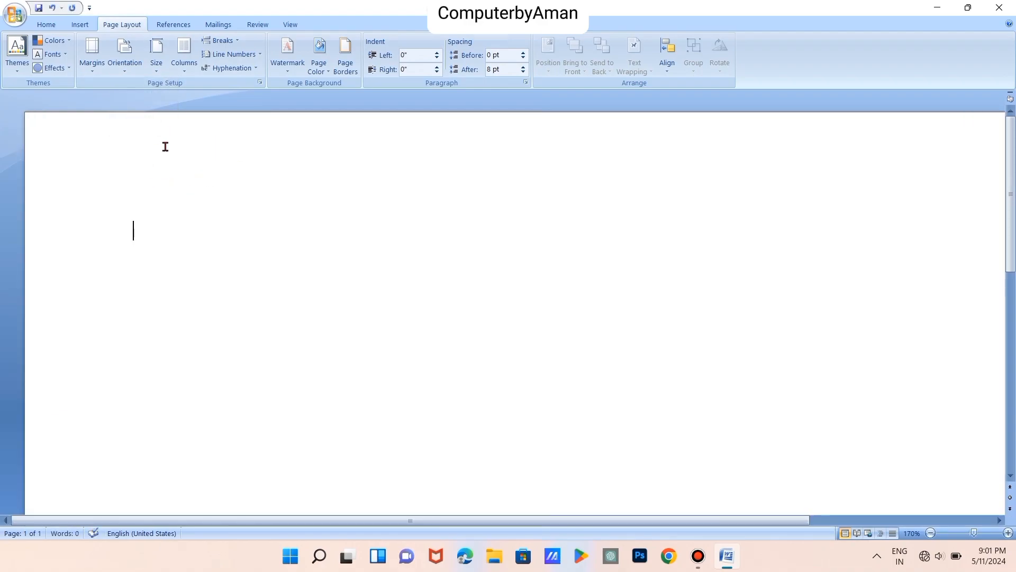
Step: Set a custom paper size 8 inches wide and 3.5 inches high for the whole document
click(156, 64)
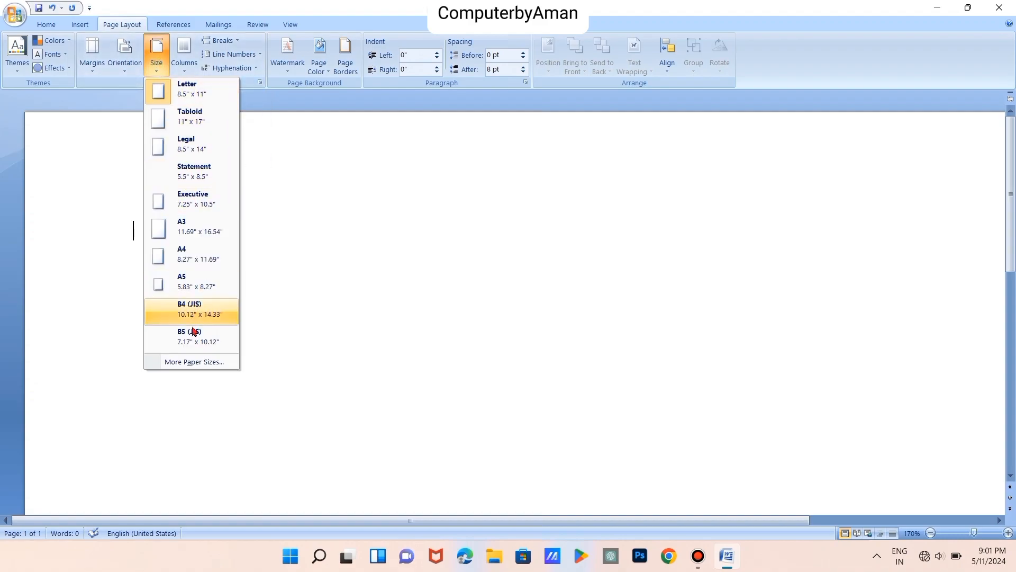
click(202, 364)
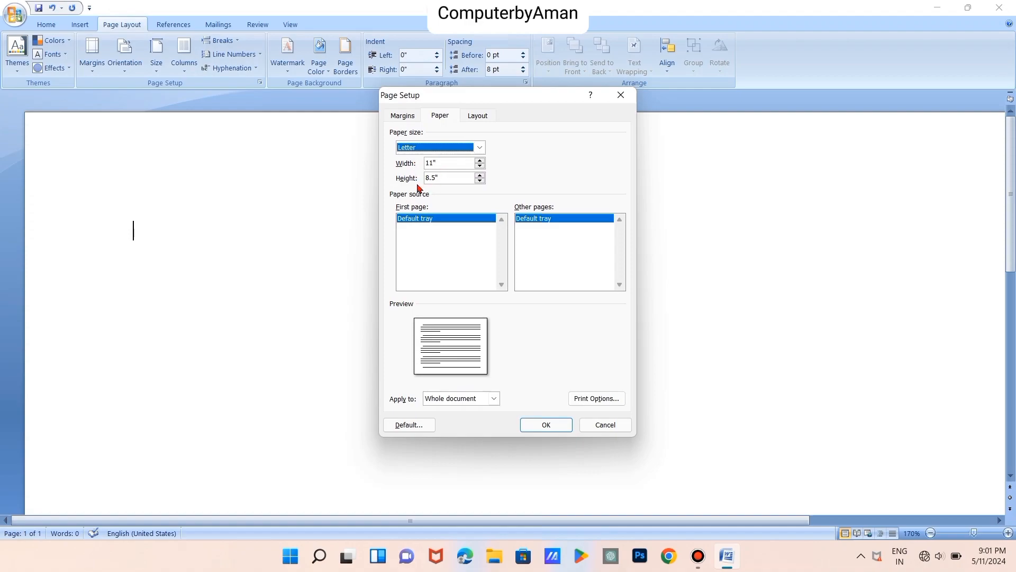
click(450, 165)
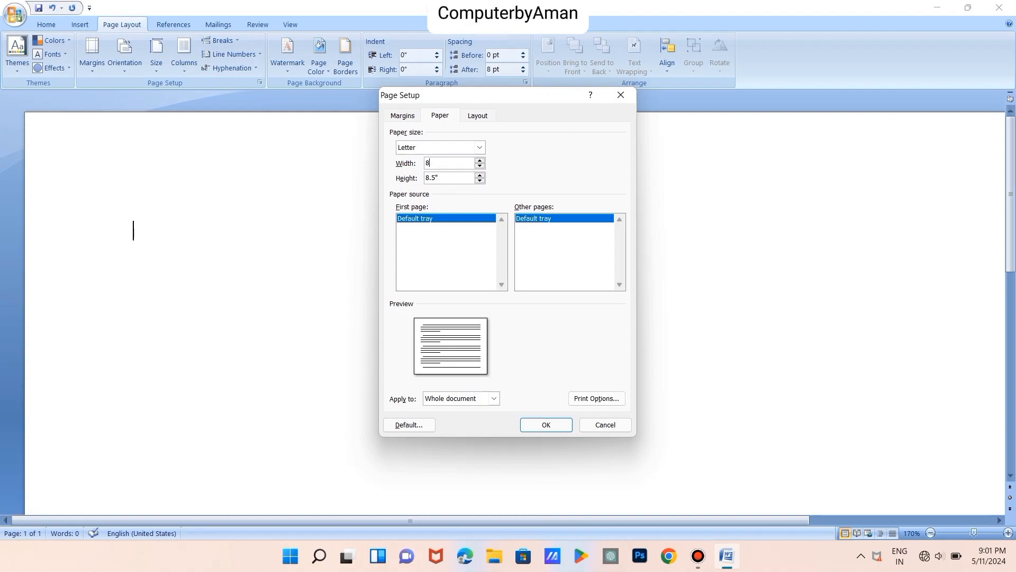
drag(447, 175, 414, 174)
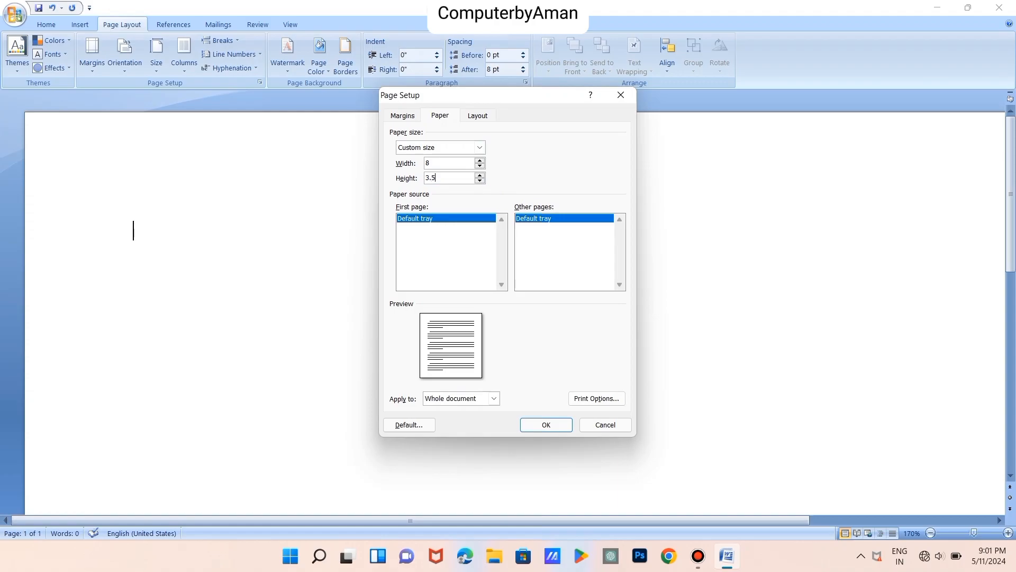
click(545, 423)
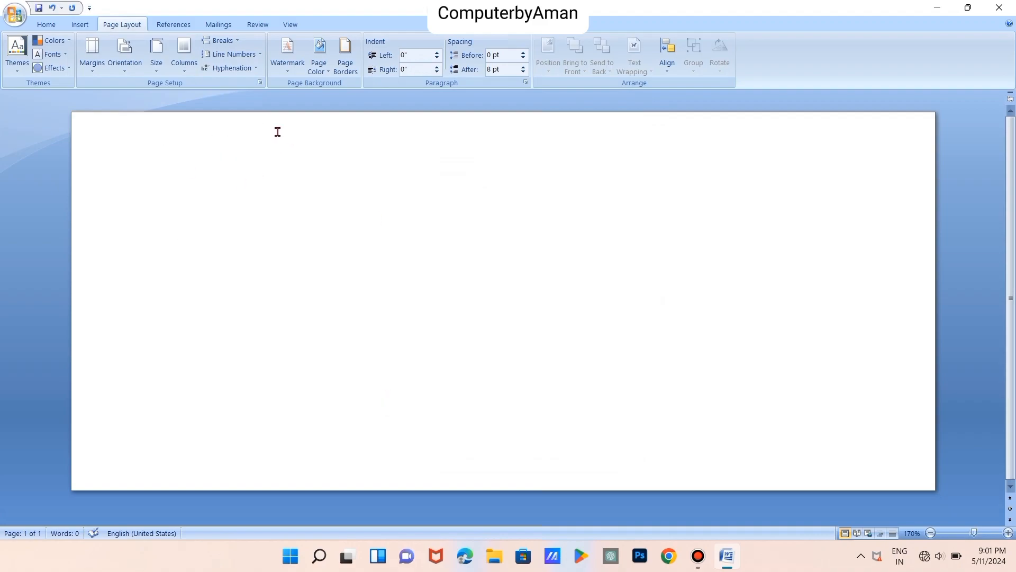
Step: Draw a rectangle about 7.63 inches wide and 3.17 inches high just inside the page edges
click(80, 24)
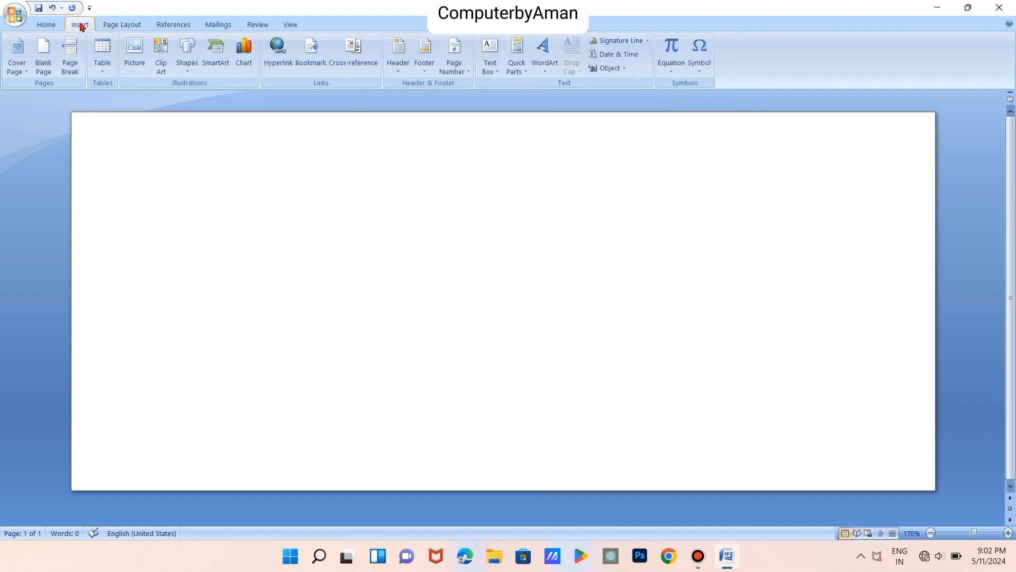
click(188, 53)
click(220, 97)
drag(88, 126, 91, 127)
drag(488, 298, 912, 469)
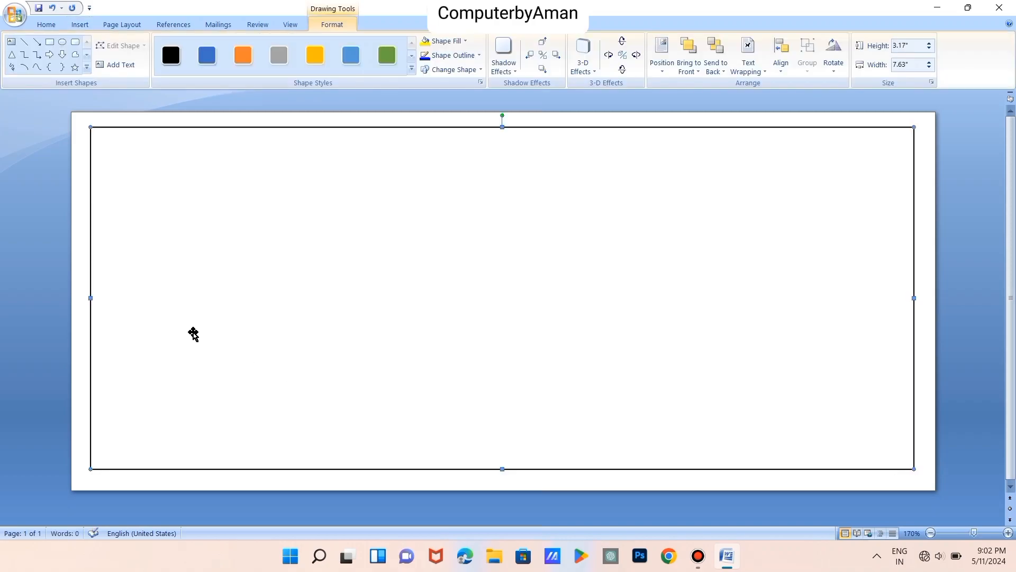
Step: Give the rectangle border a heavier outline weight and color it red
click(458, 57)
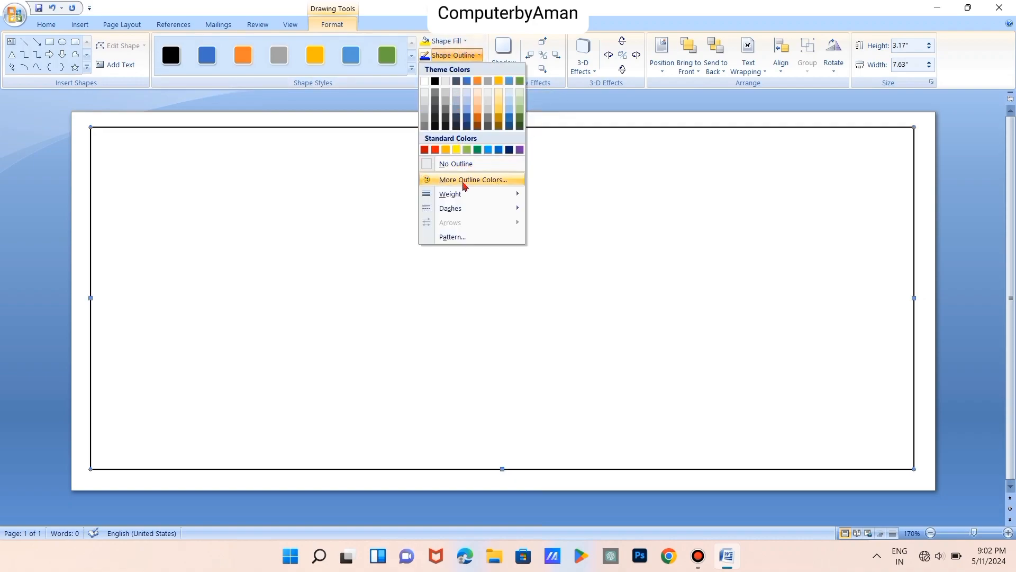
mouse_move(455, 194)
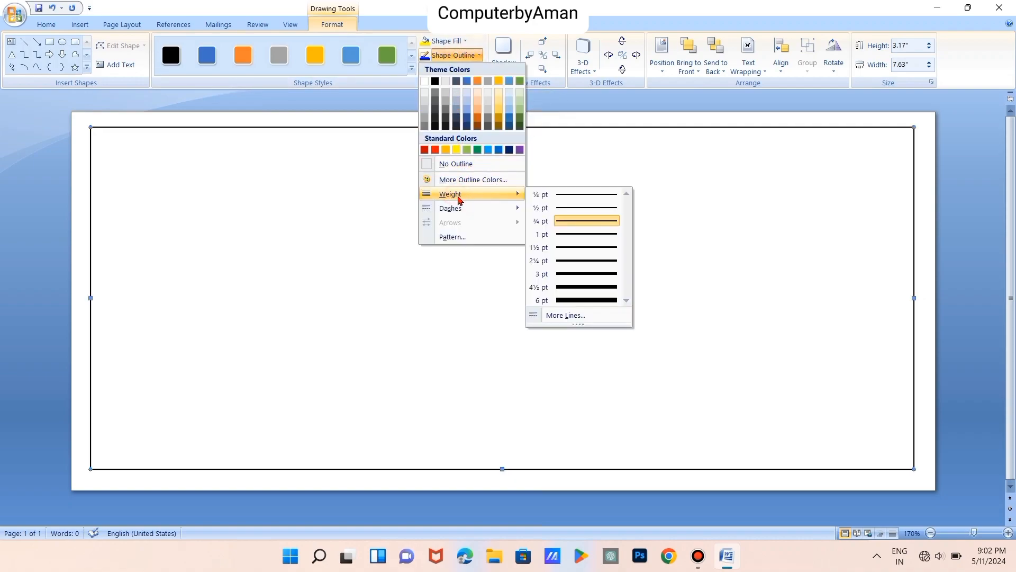
click(584, 261)
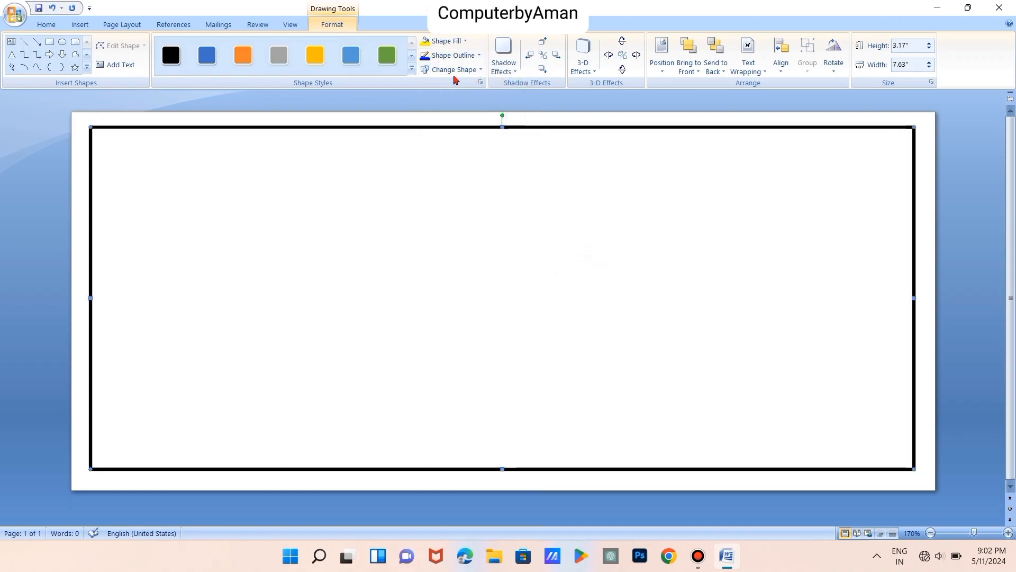
click(443, 57)
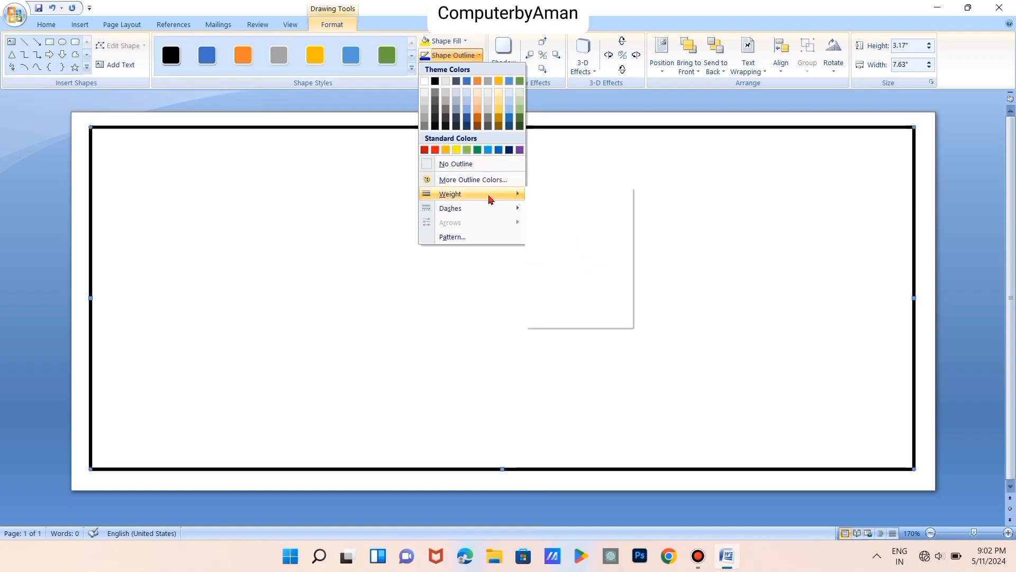
mouse_move(489, 194)
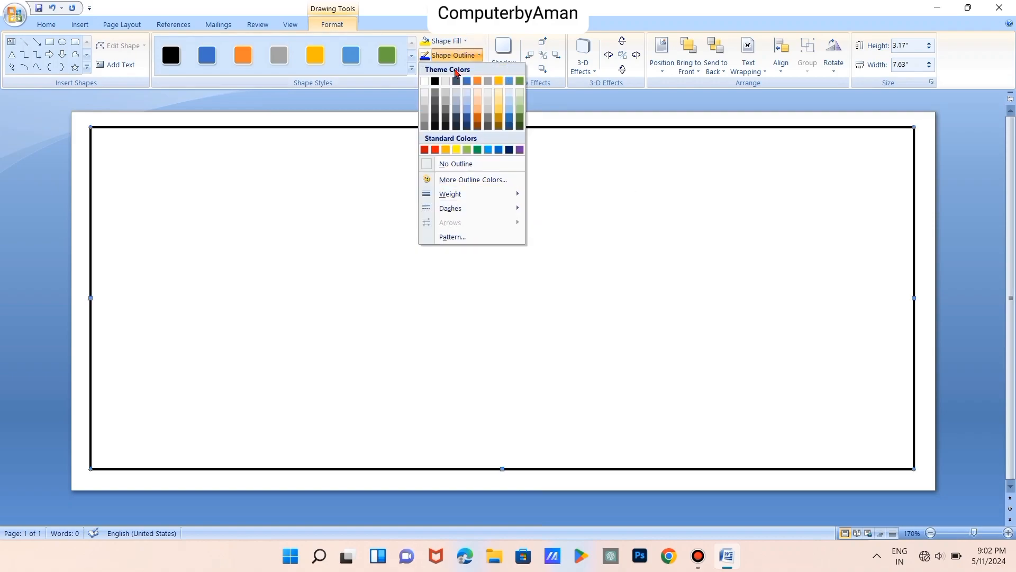
click(435, 151)
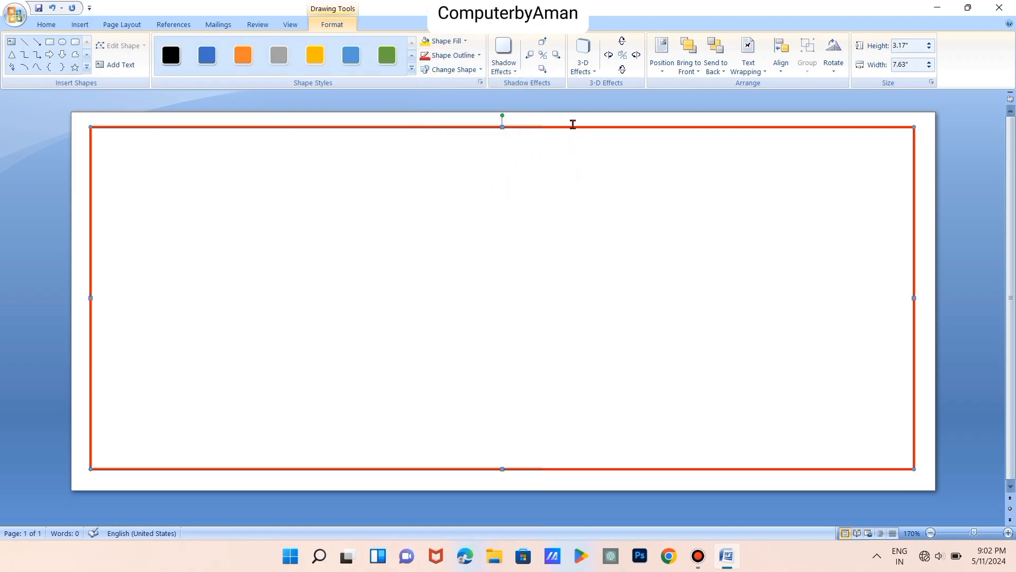
Step: Insert the floral corner picture 20240509_192948 from the PNGs RED folder on New Volume (D:)
click(81, 26)
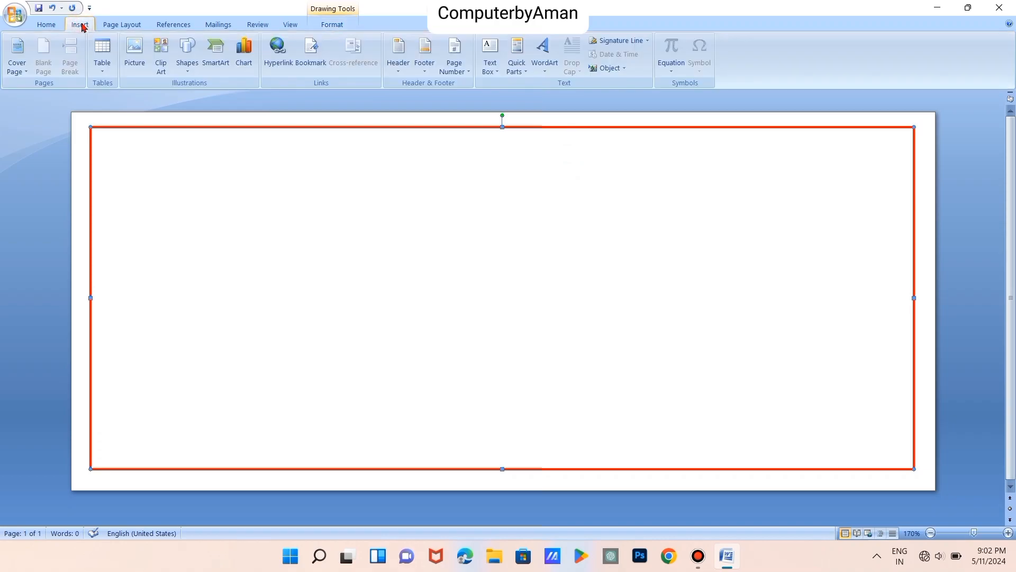
click(135, 49)
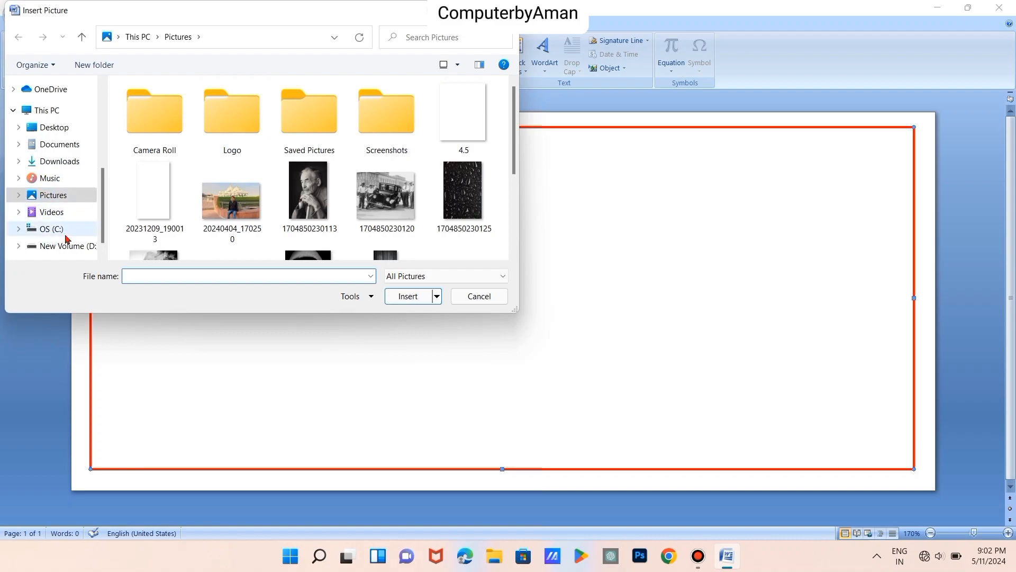
click(78, 244)
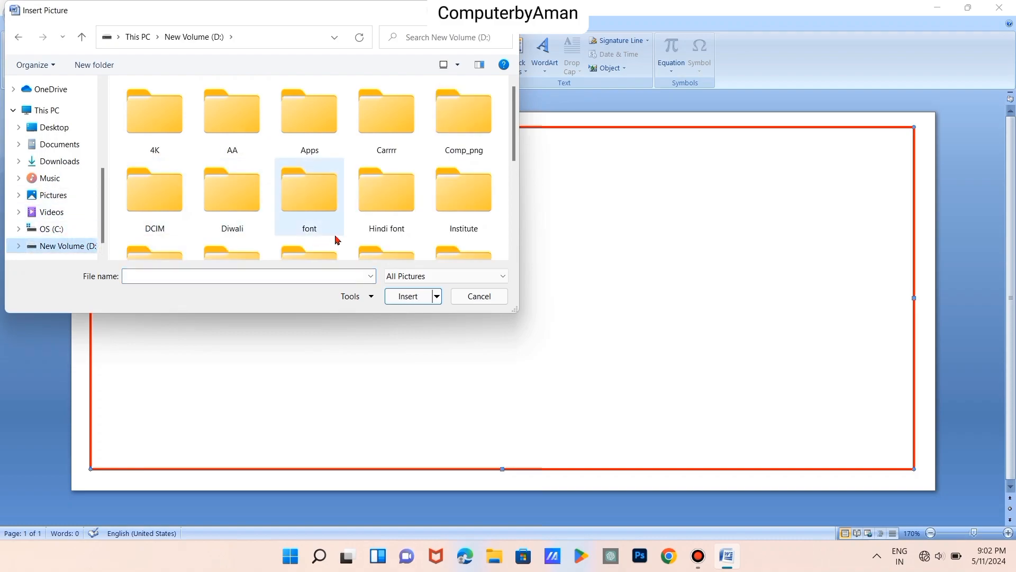
scroll(339, 187, down, 4)
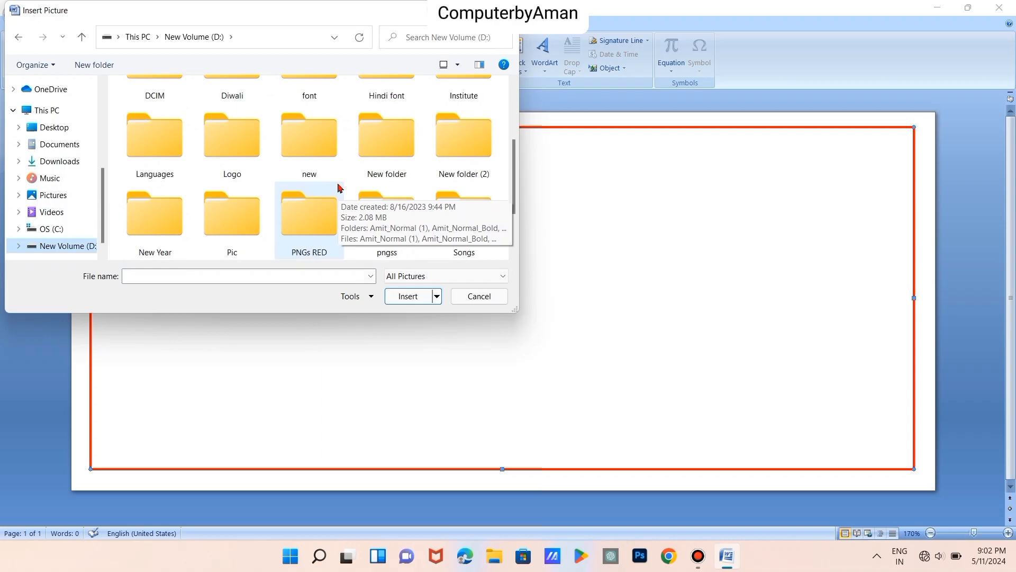
scroll(339, 187, up, 2)
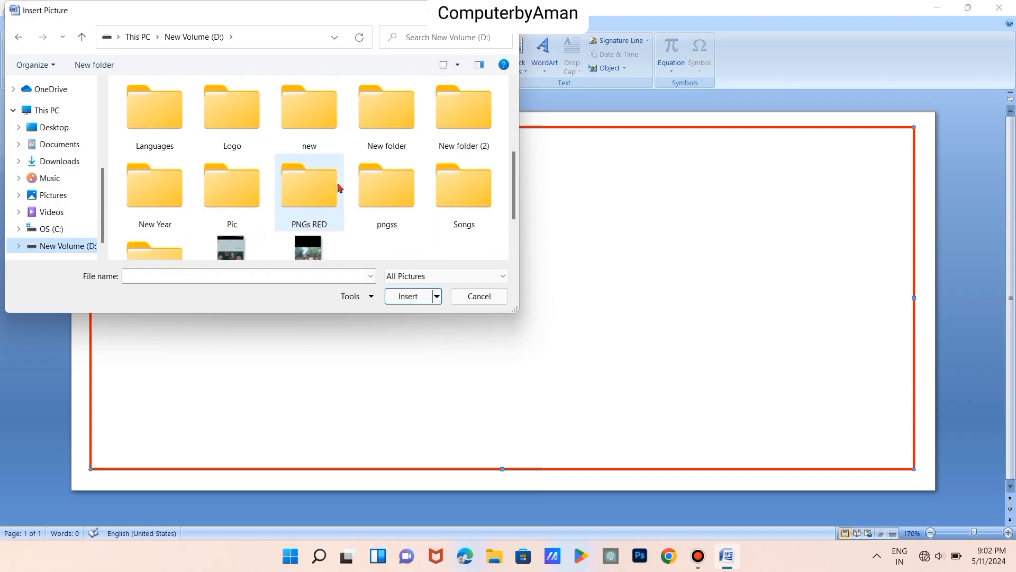
double_click(336, 186)
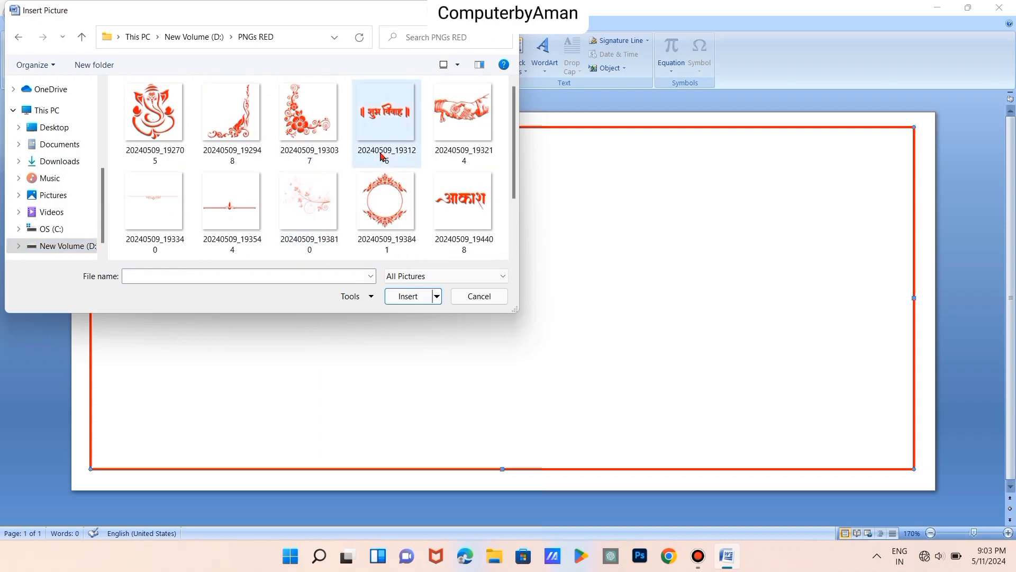
click(240, 109)
click(415, 298)
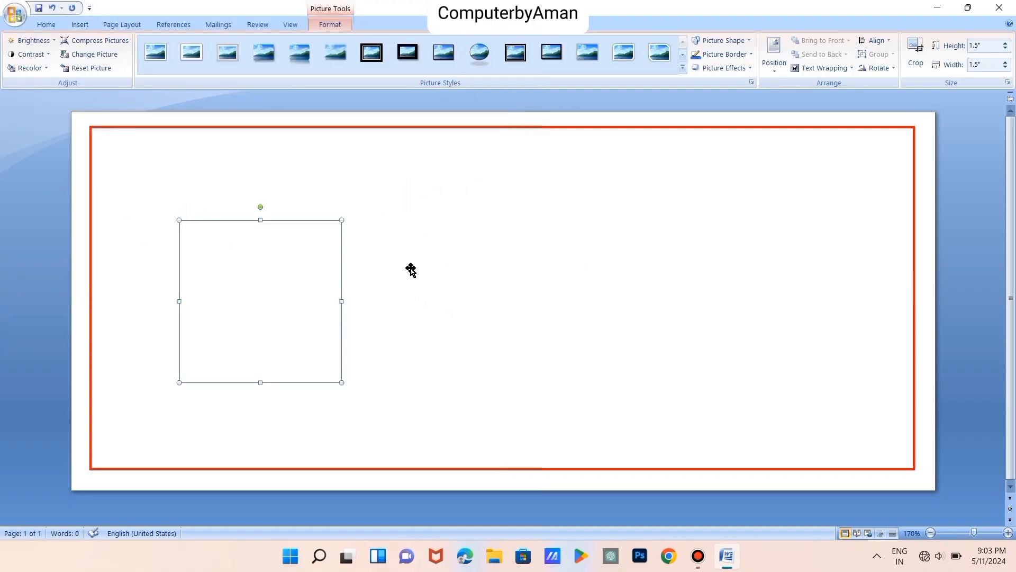
Step: Set the floral corner picture's text wrapping to In Front of Text and the red rectangle's to Behind Text
click(812, 70)
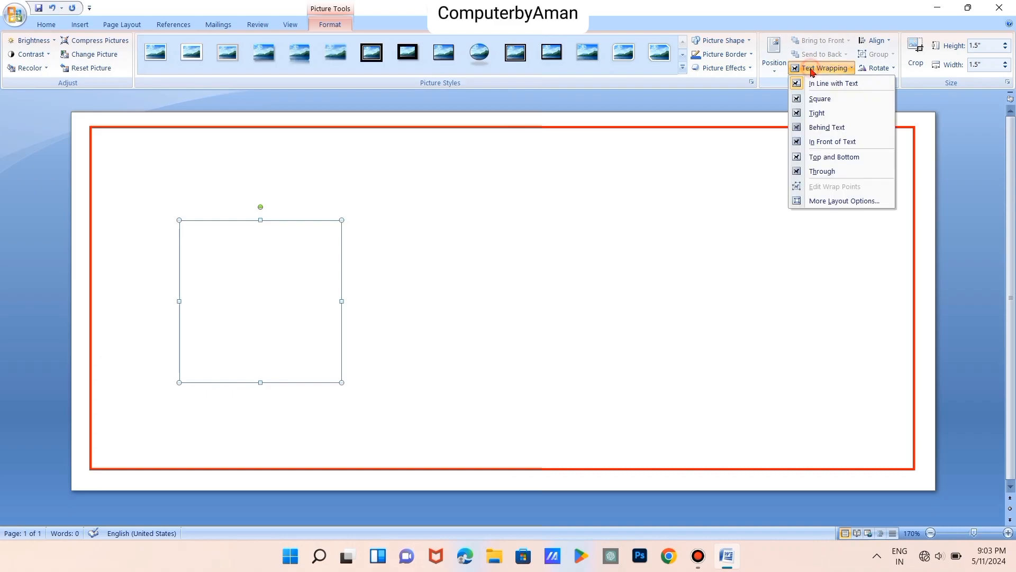
click(829, 145)
click(725, 126)
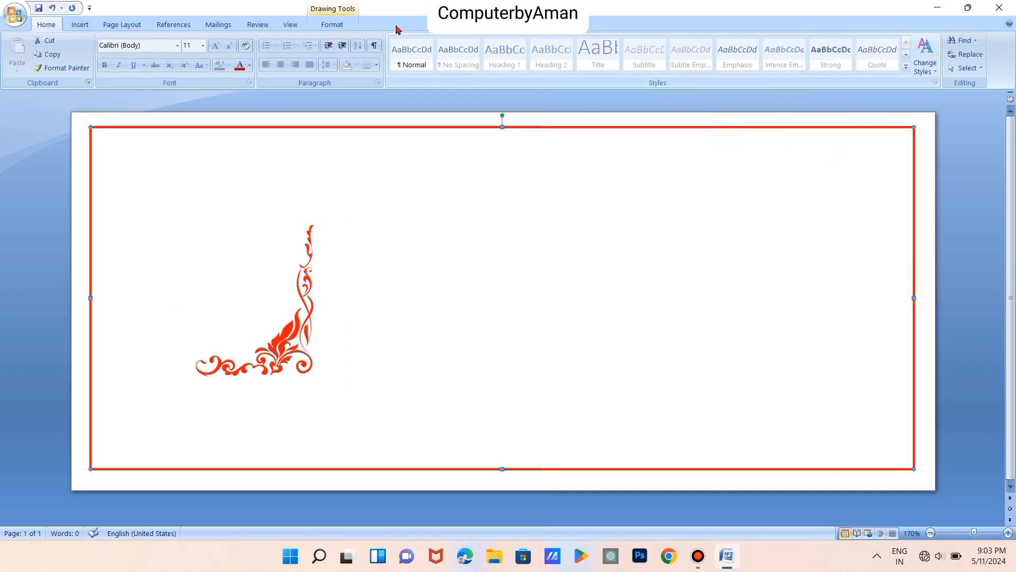
click(337, 26)
click(754, 69)
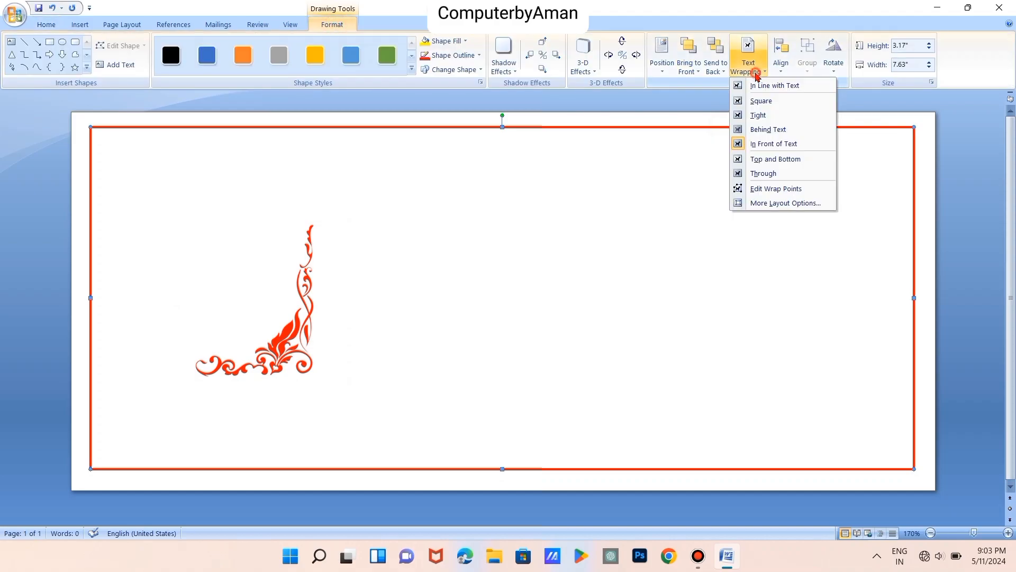
click(774, 130)
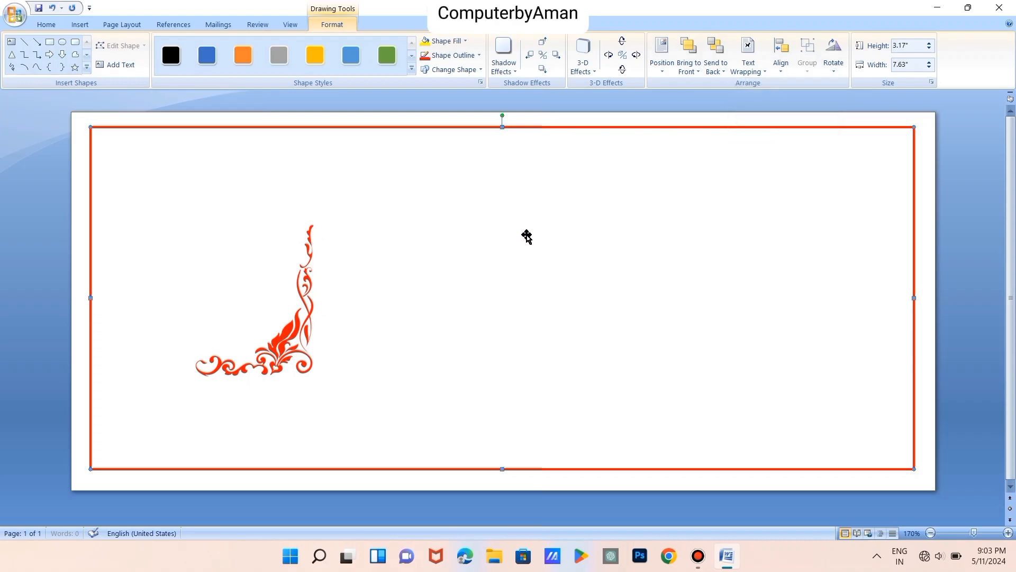
Step: Shrink the floral corner picture, fit it into the rectangle's lower-right corner, and make a copy of it
click(311, 306)
mouse_move(311, 306)
mouse_down()
mouse_move(810, 328)
mouse_move(896, 351)
mouse_move(885, 365)
mouse_move(919, 435)
mouse_move(917, 461)
mouse_move(840, 394)
mouse_move(919, 461)
mouse_move(909, 457)
mouse_up()
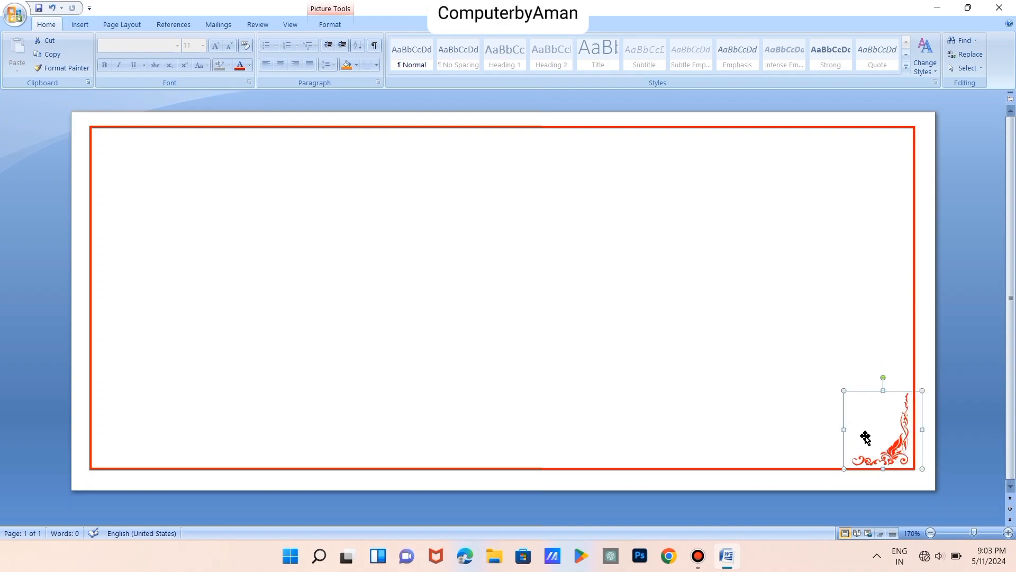
right_click(882, 434)
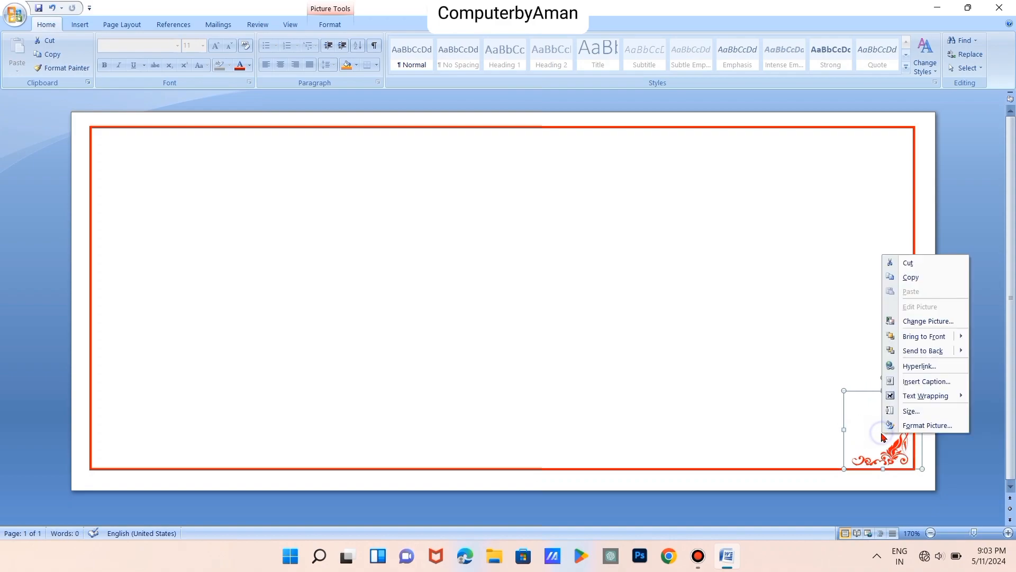
click(914, 279)
right_click(618, 244)
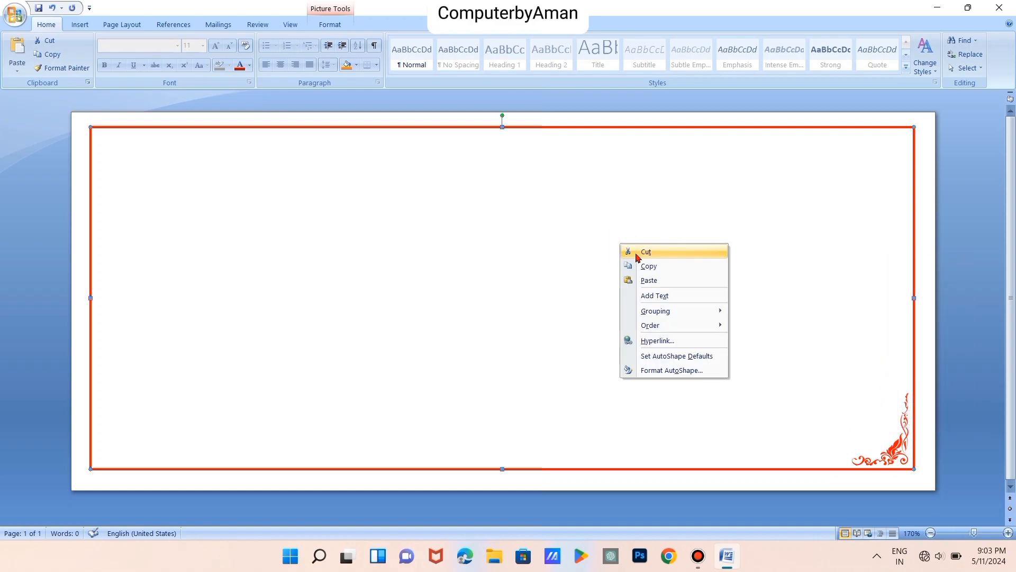
click(650, 281)
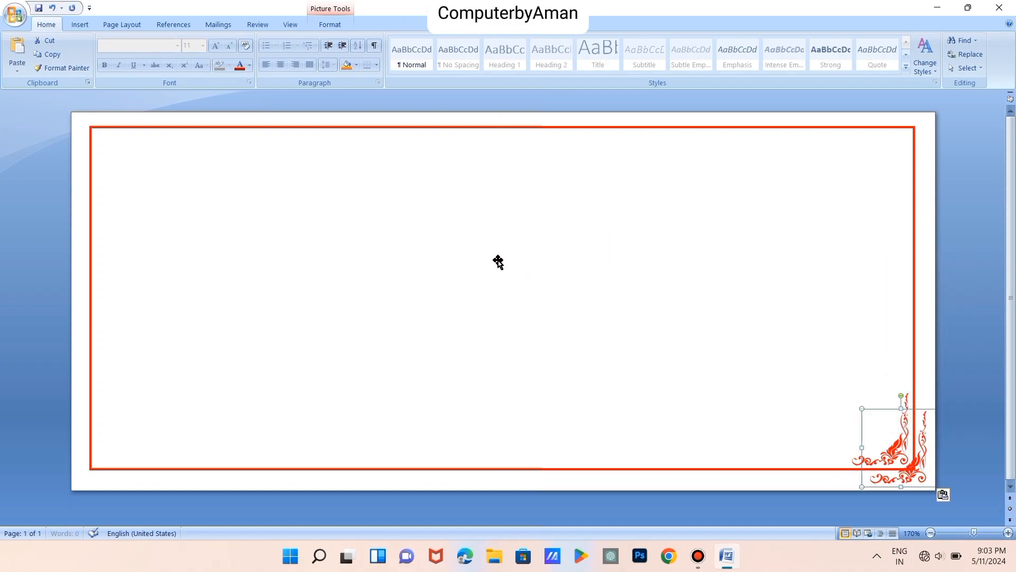
Step: Rotate the copied floral picture 90° clockwise and place it in the rectangle's lower-left corner
drag(898, 411, 886, 183)
drag(374, 394, 373, 396)
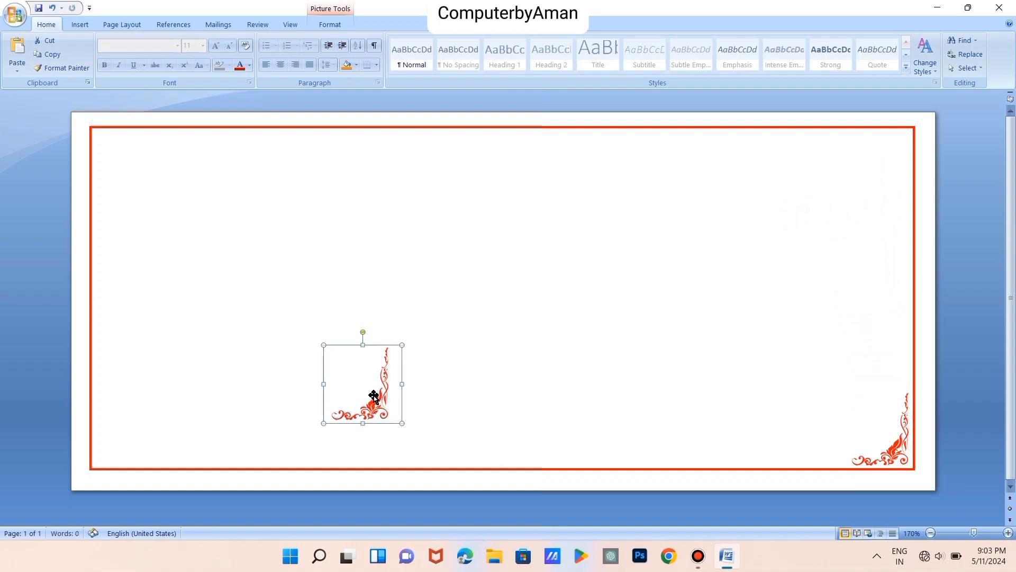
drag(366, 333, 439, 390)
drag(272, 449, 125, 451)
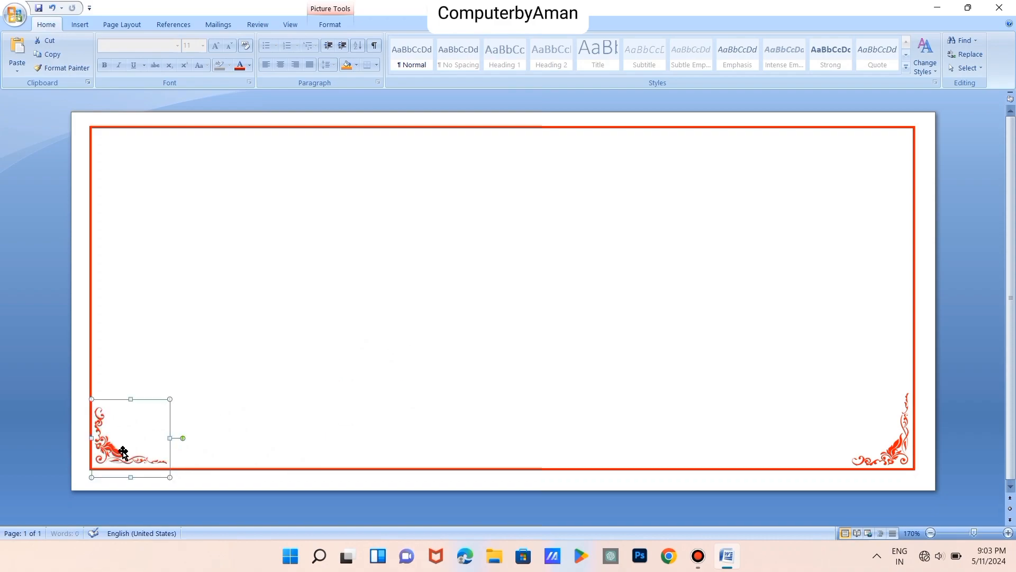
Step: Paste more copies of the floral picture, rotating and placing them to fit the rectangle's upper-left and upper-right corners
right_click(365, 277)
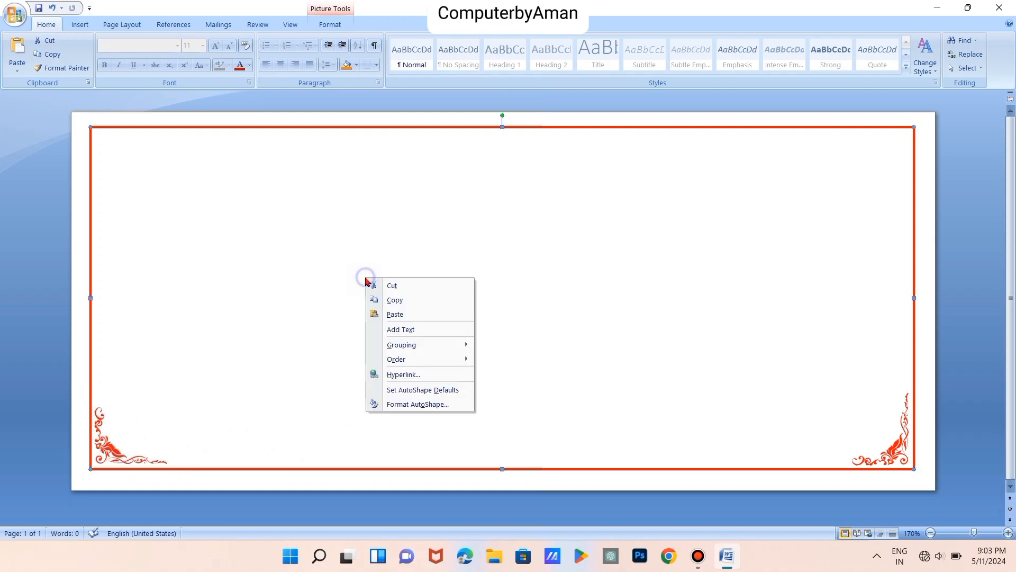
click(418, 315)
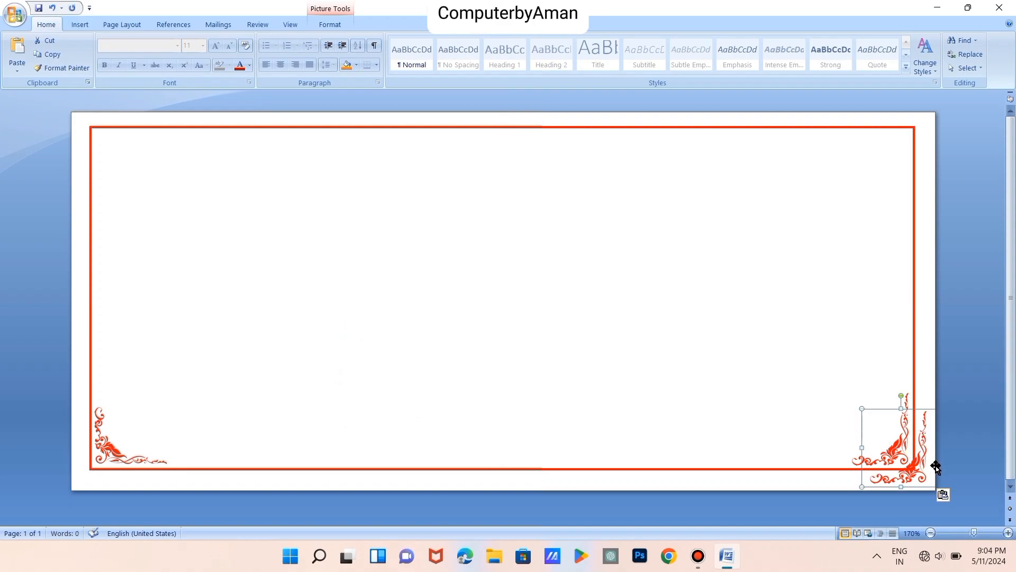
drag(922, 462, 355, 211)
drag(372, 151, 371, 274)
mouse_move(362, 175)
mouse_down()
mouse_move(107, 154)
mouse_move(114, 142)
mouse_up()
click(240, 153)
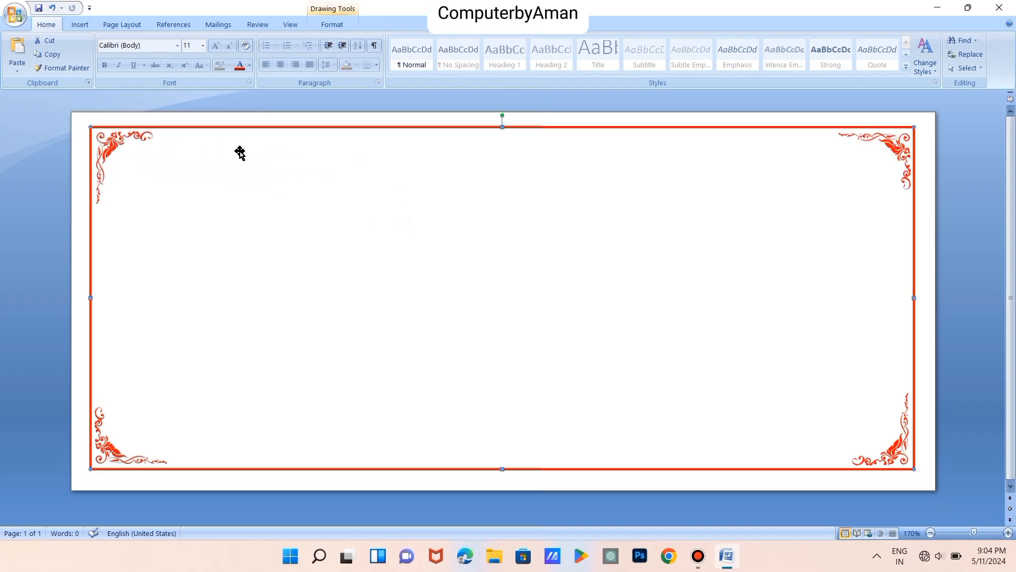
Step: Insert the Ganesha picture 20240509_192705 from the PNGs RED folder and set its text wrapping to In Front of Text
click(80, 27)
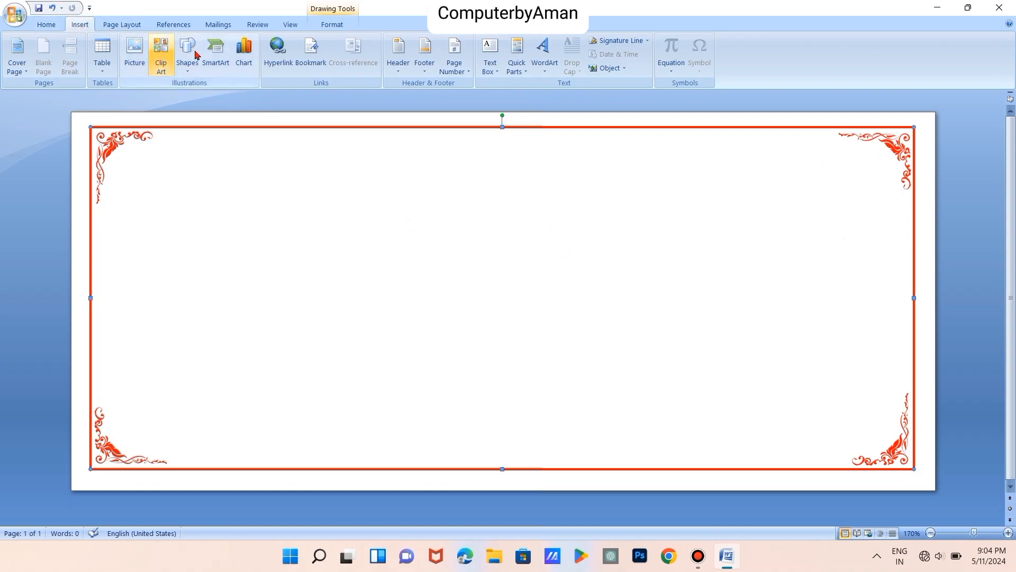
click(134, 50)
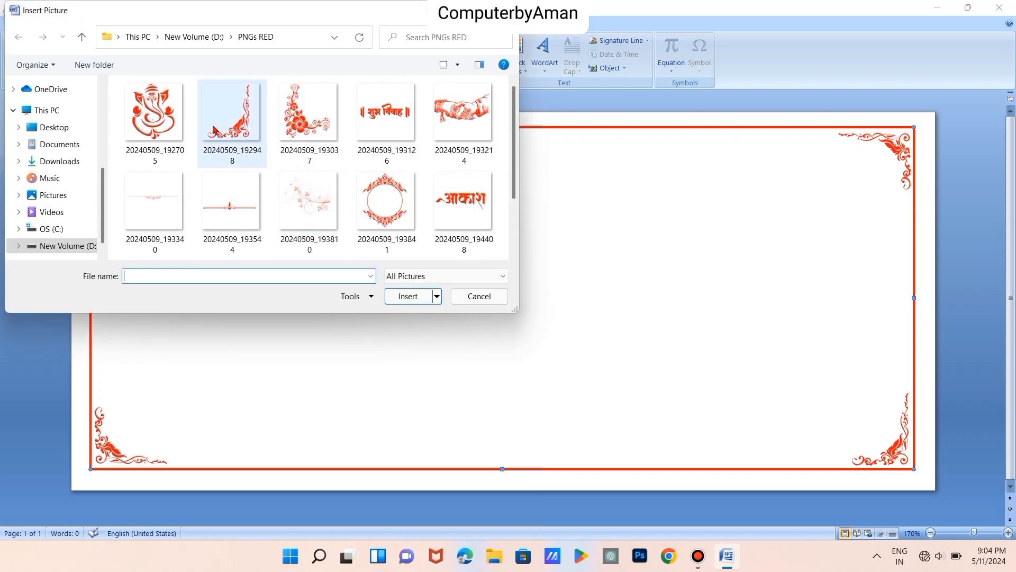
click(165, 117)
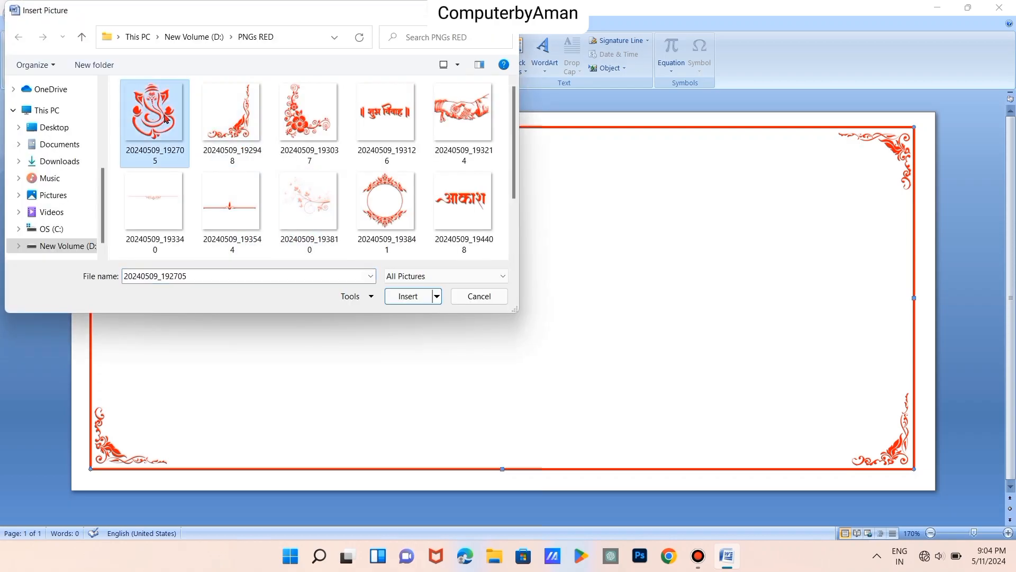
click(414, 297)
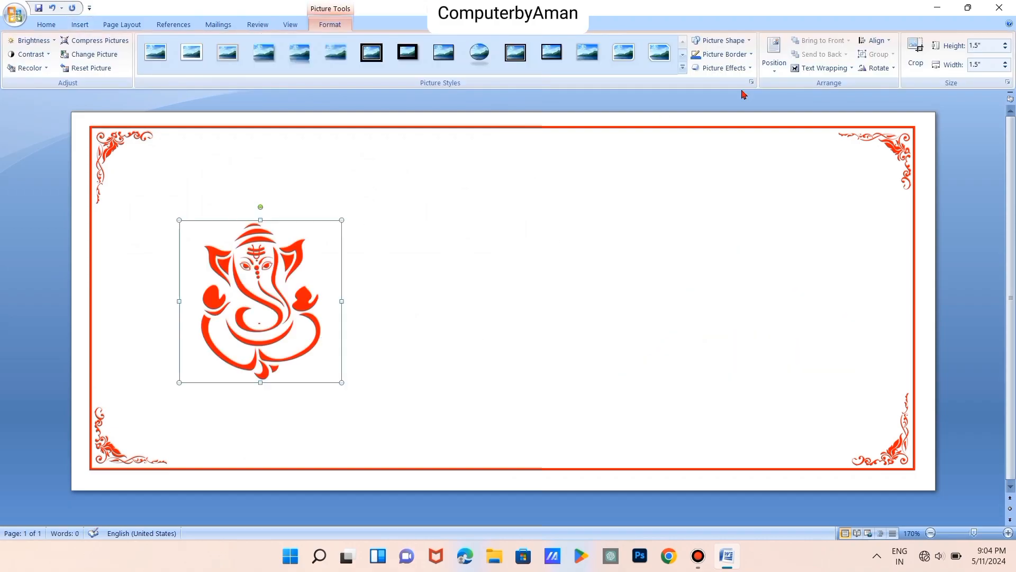
click(818, 68)
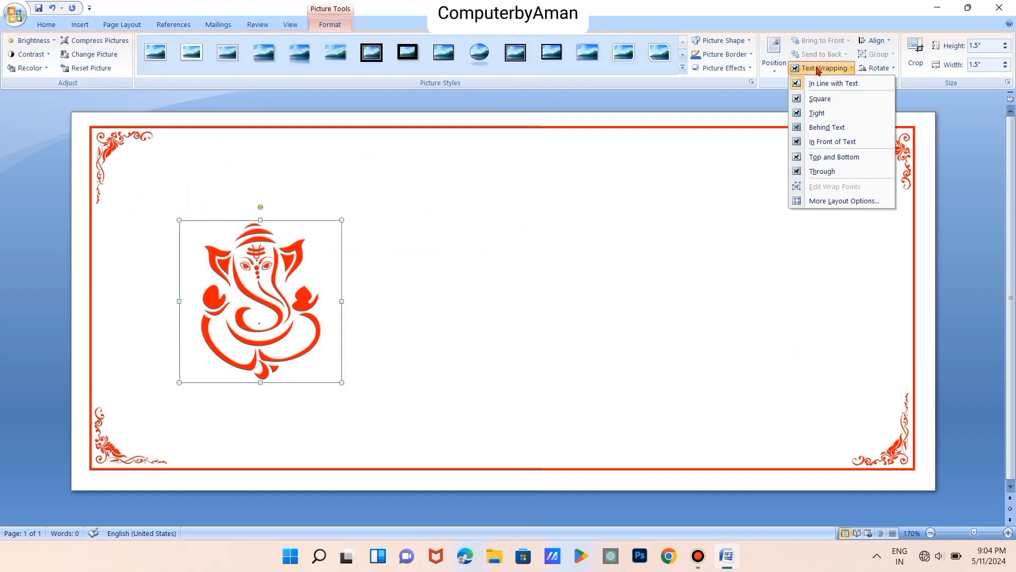
click(840, 142)
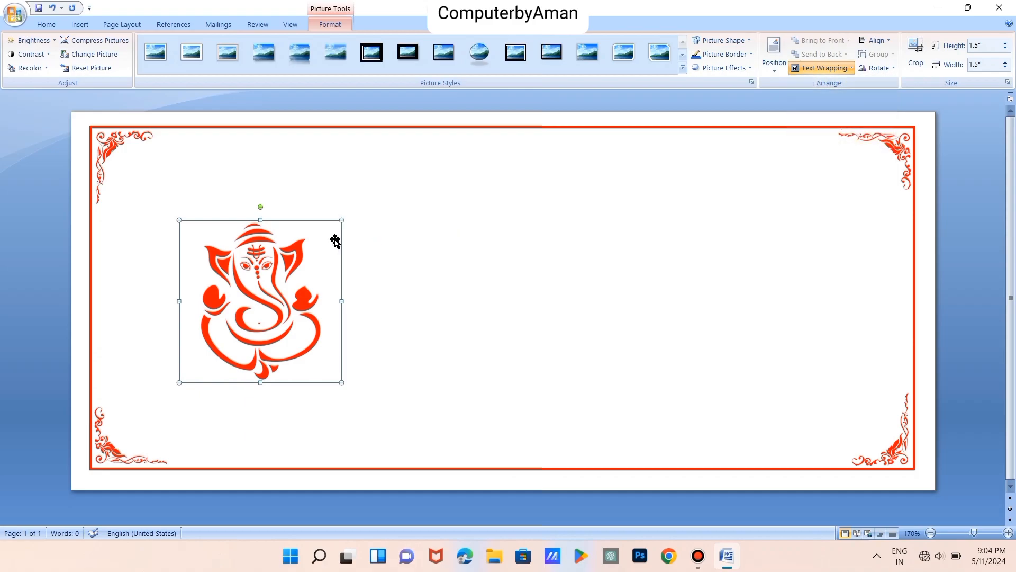
Step: Move the Ganesha picture beside the envelope's upper-left floral corner and resize it slightly smaller
drag(275, 283, 222, 210)
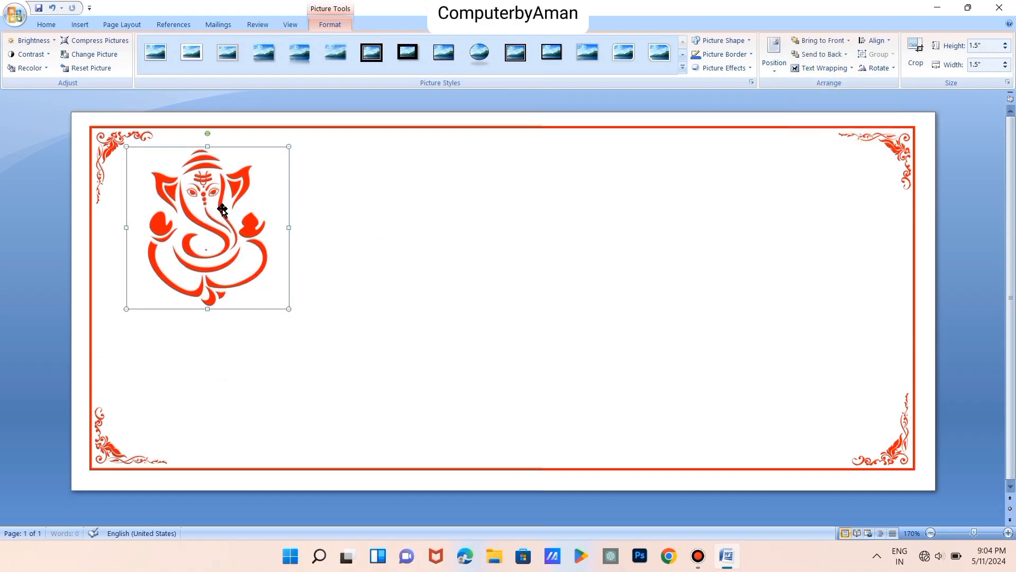
drag(289, 308, 264, 272)
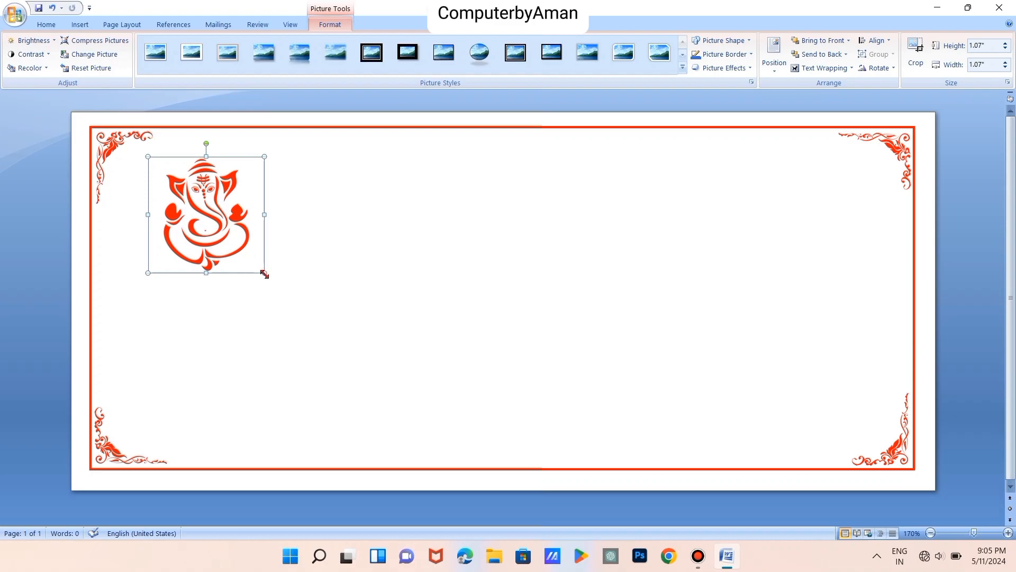
drag(275, 280, 300, 300)
click(462, 238)
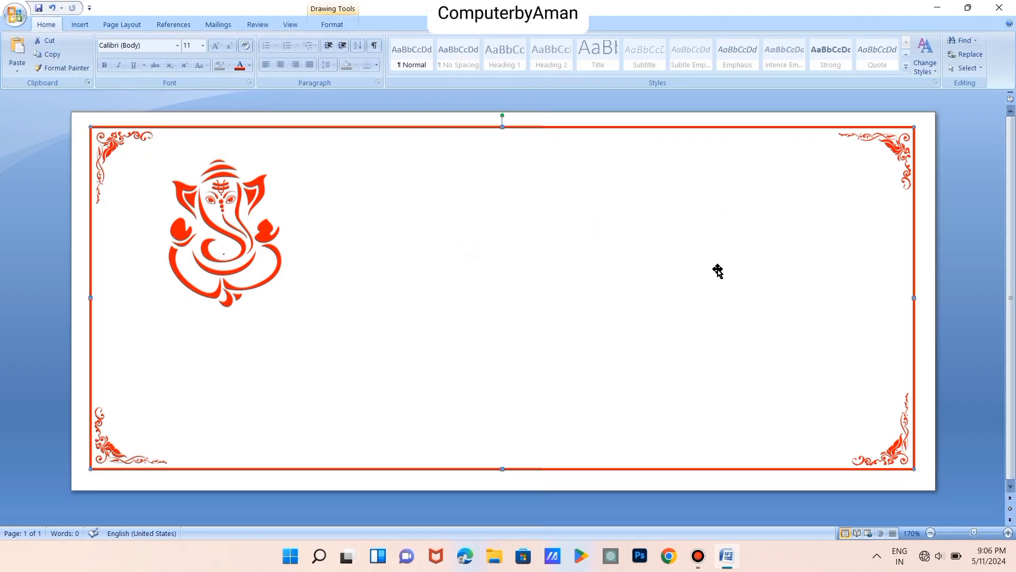
Step: Insert the शुभ विवाह lettering picture 20240509_193126 from the PNGs RED folder
click(80, 25)
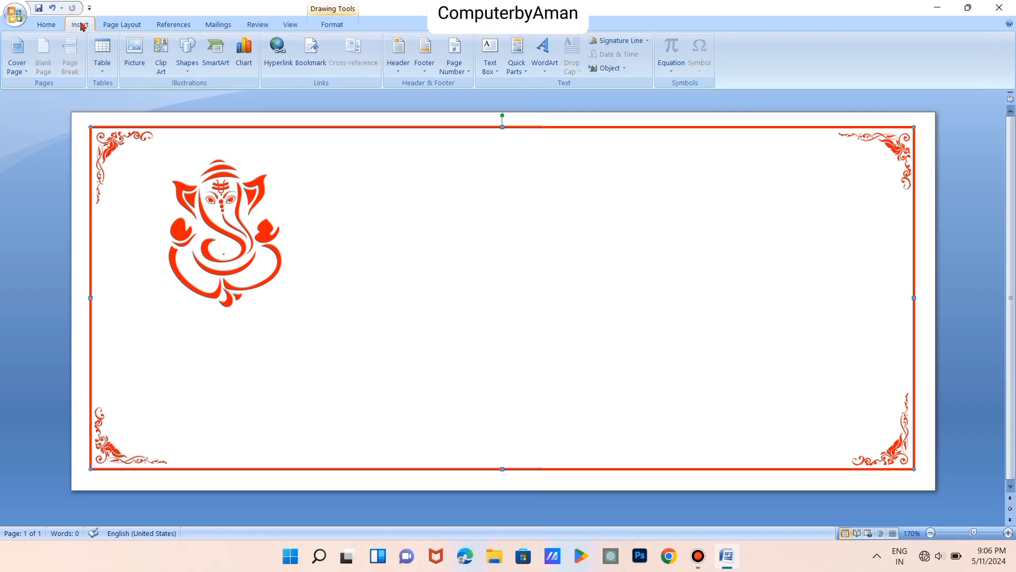
click(135, 53)
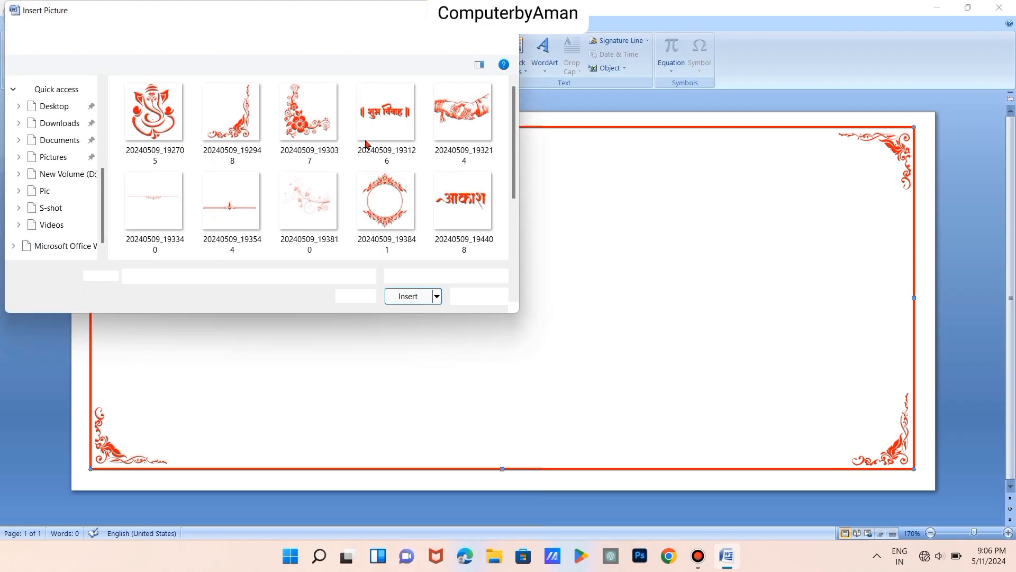
click(388, 114)
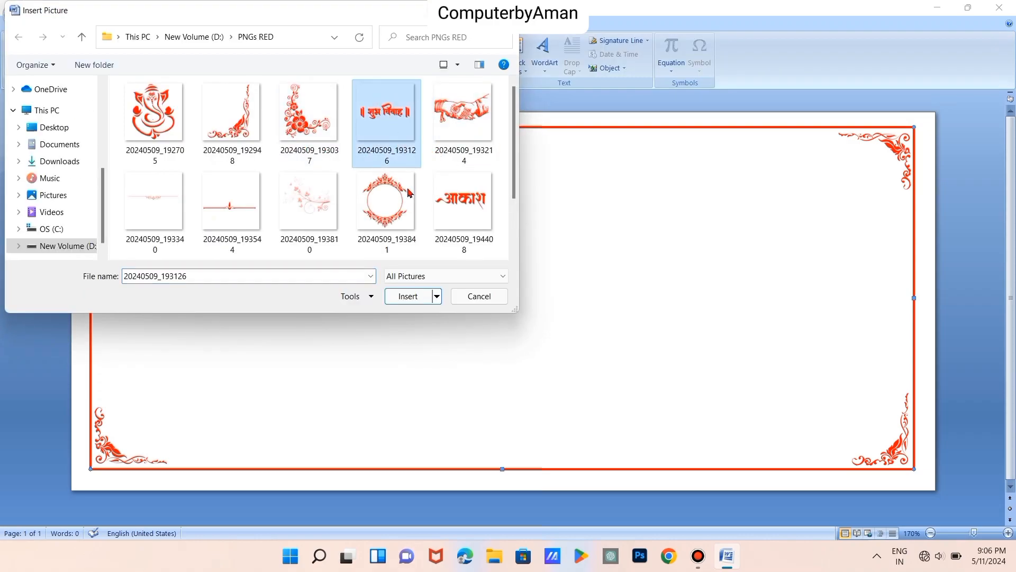
click(404, 297)
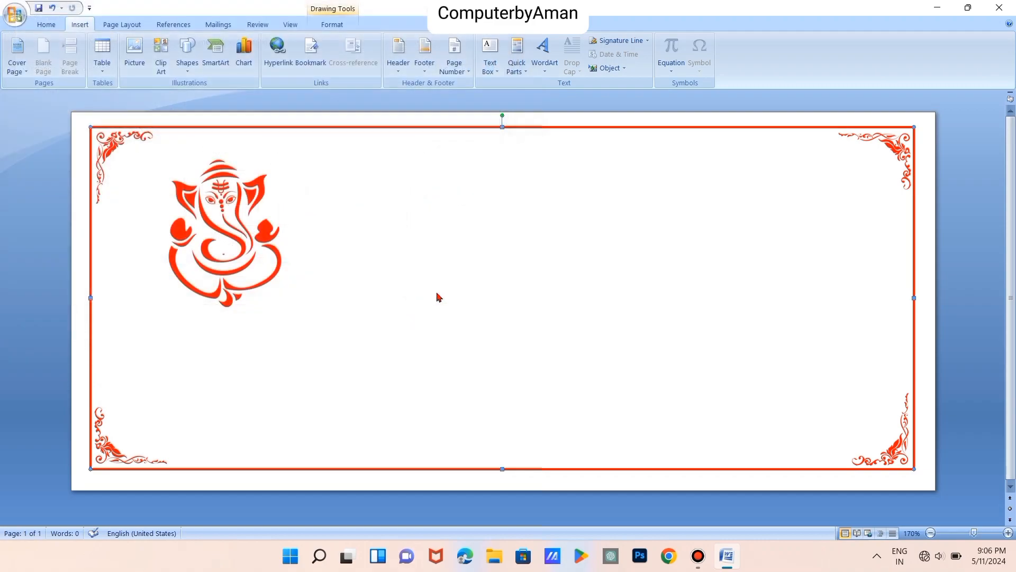